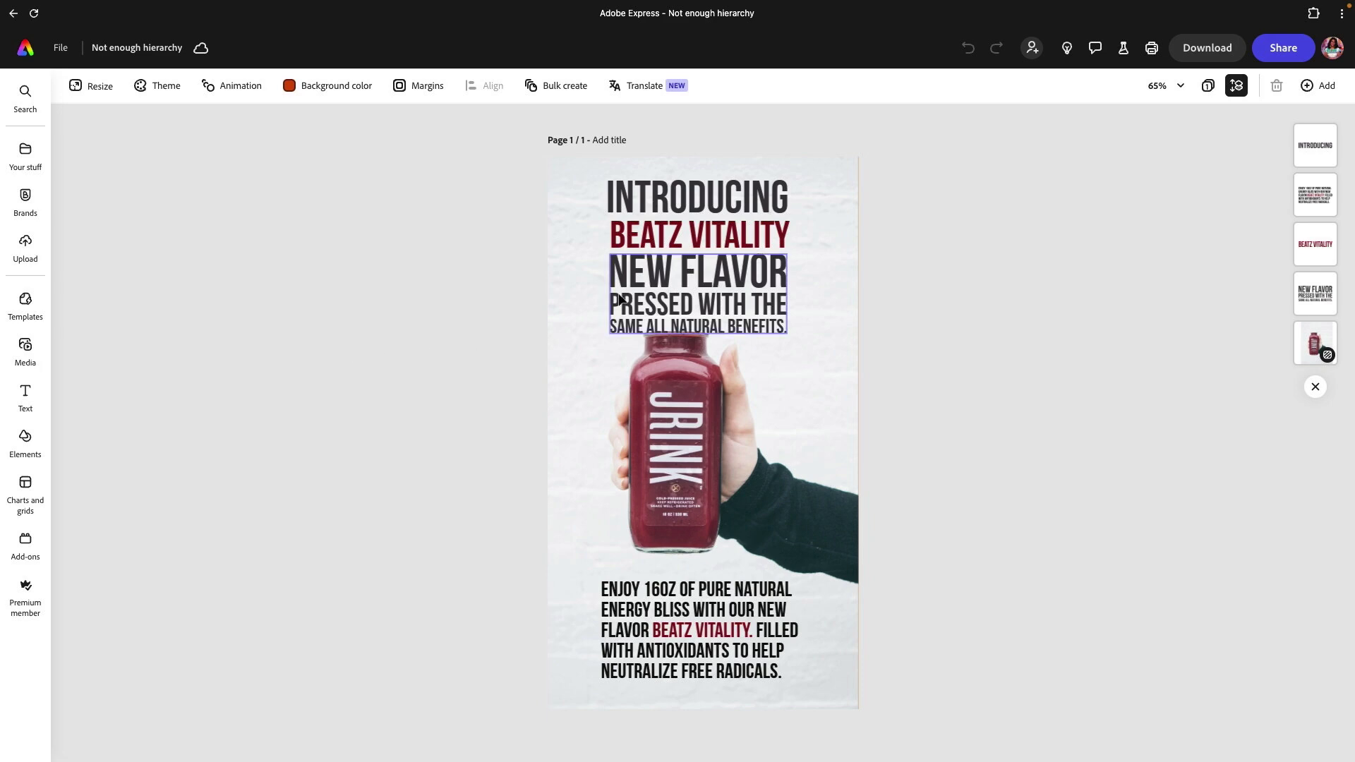
- Open Attention Insight from the installed add-ons and test the juice poster as the Banners, posts, thumbnails, ads type
mouse_move(34, 550)
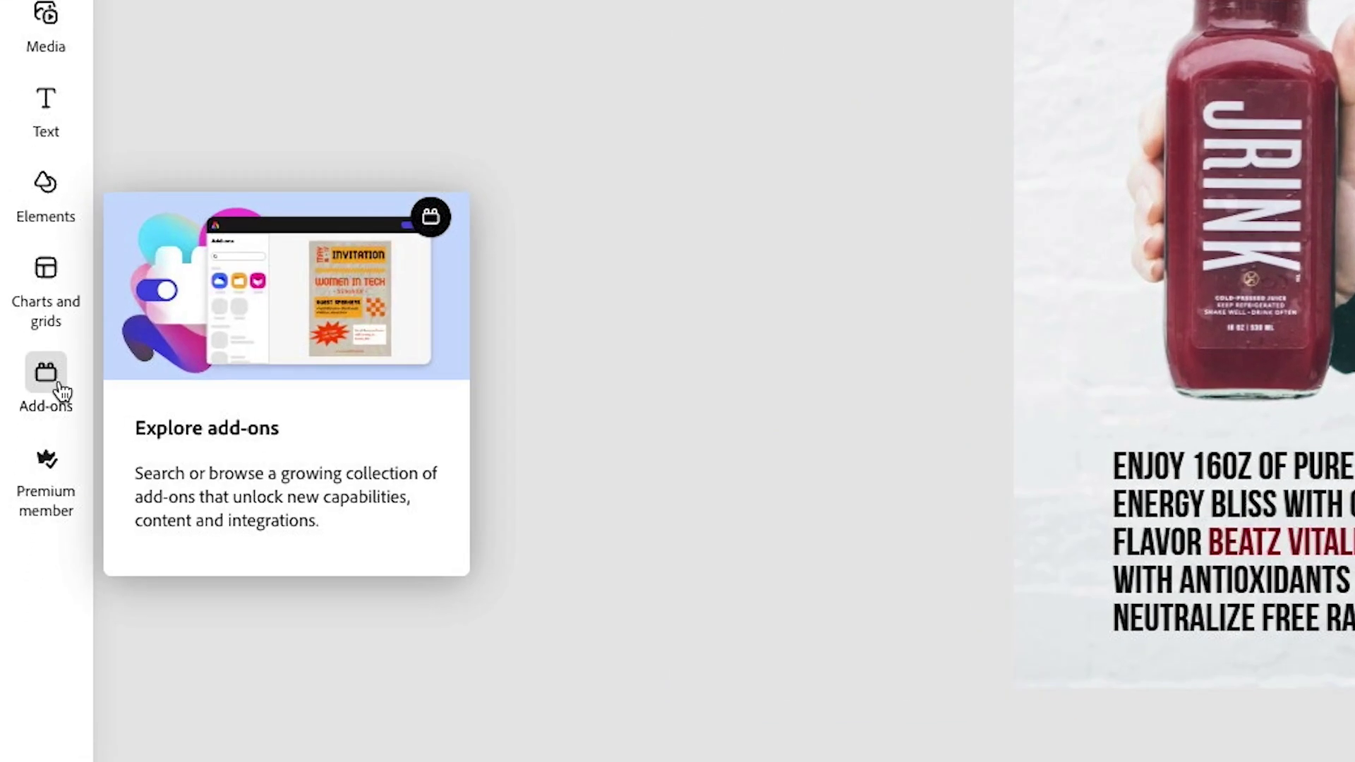
left_click(62, 372)
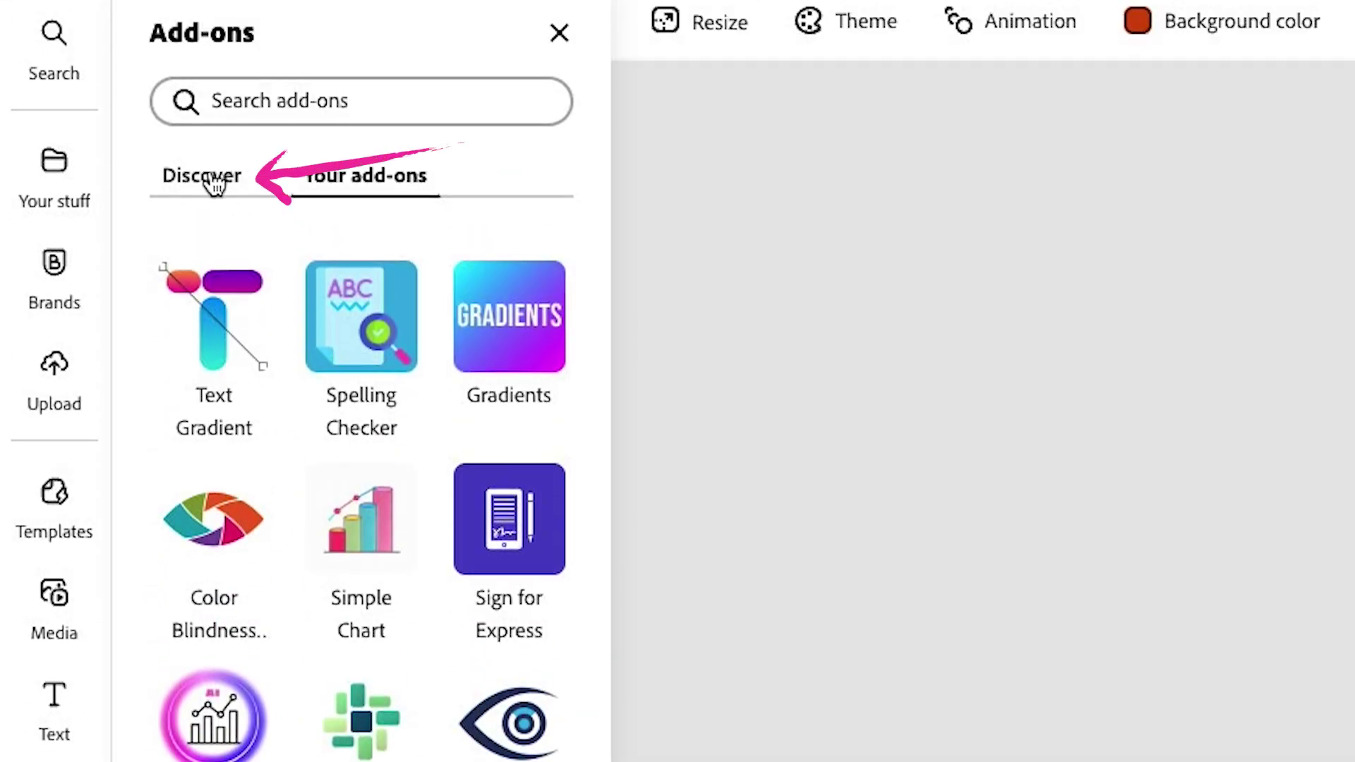
left_click(213, 184)
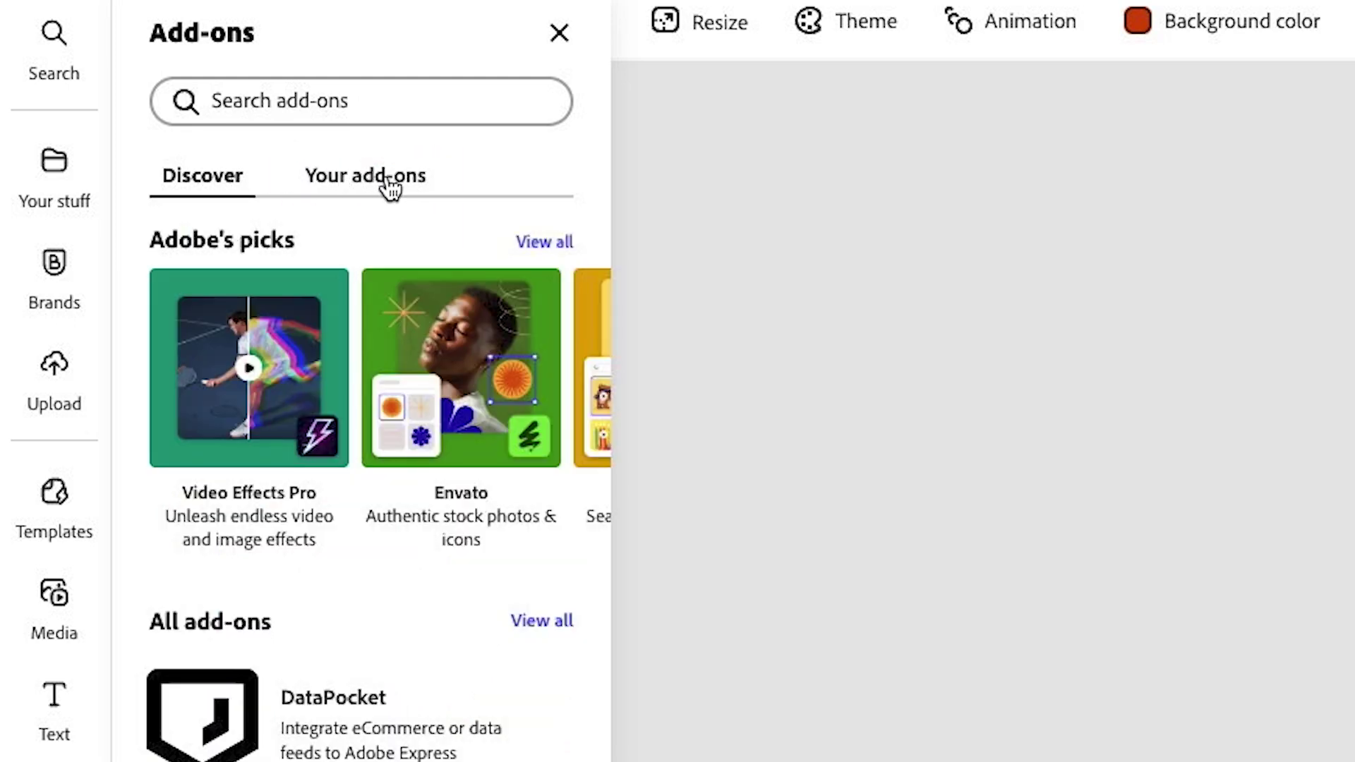
left_click(388, 185)
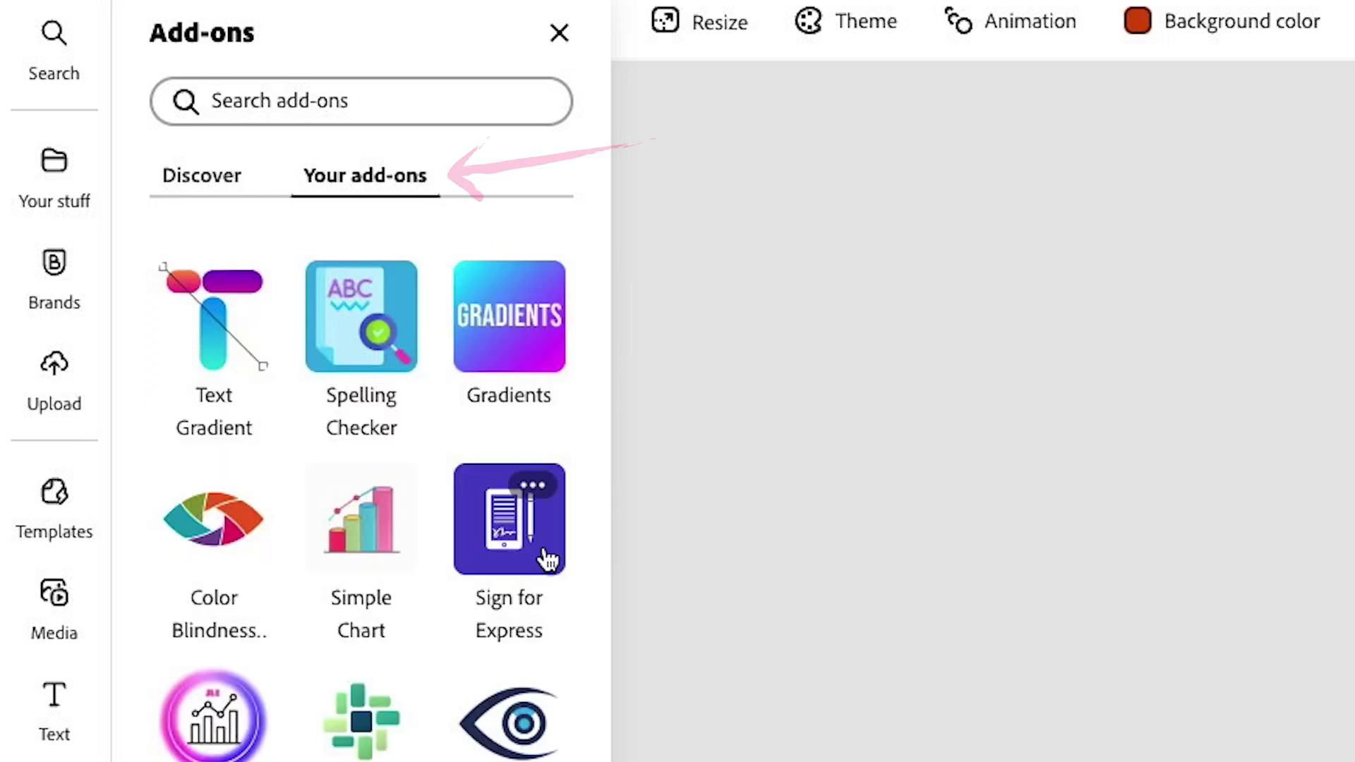
left_click(535, 753)
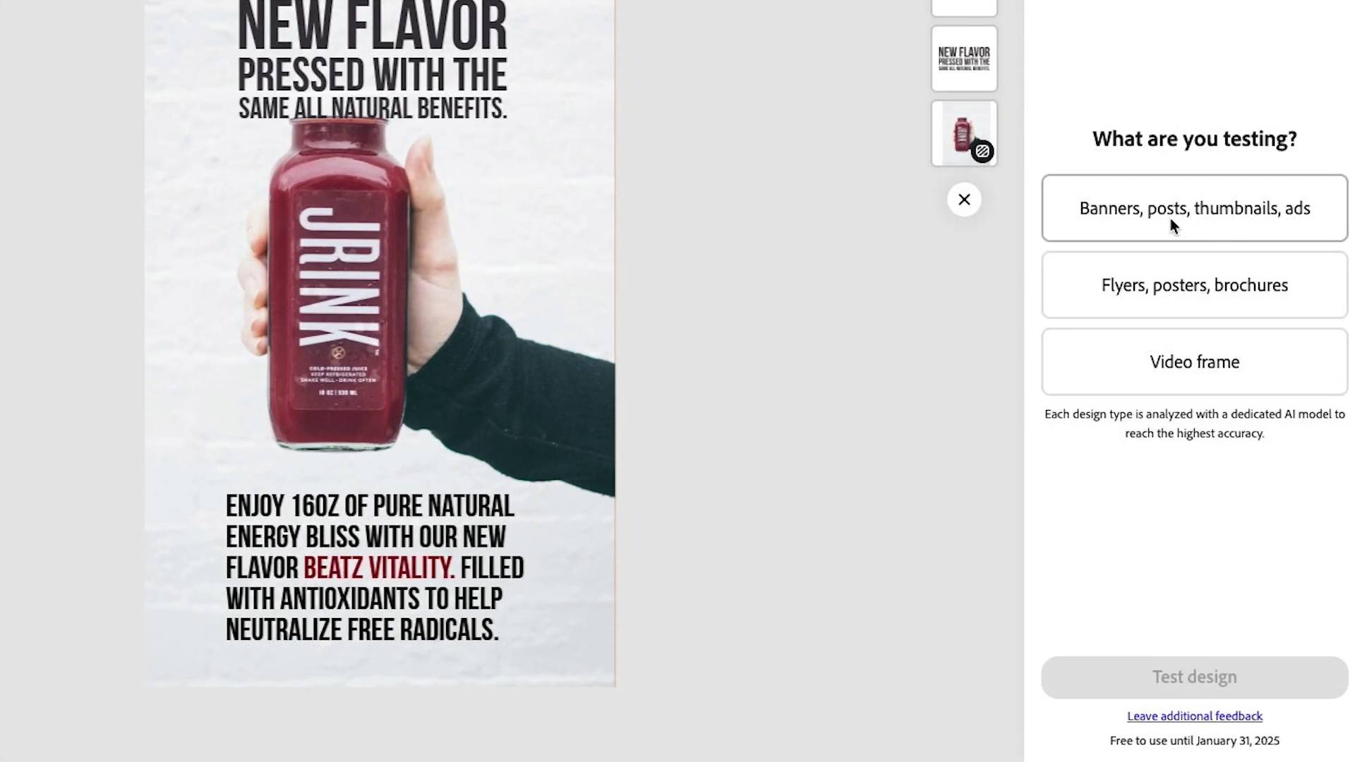
left_click(1171, 218)
left_click(1211, 680)
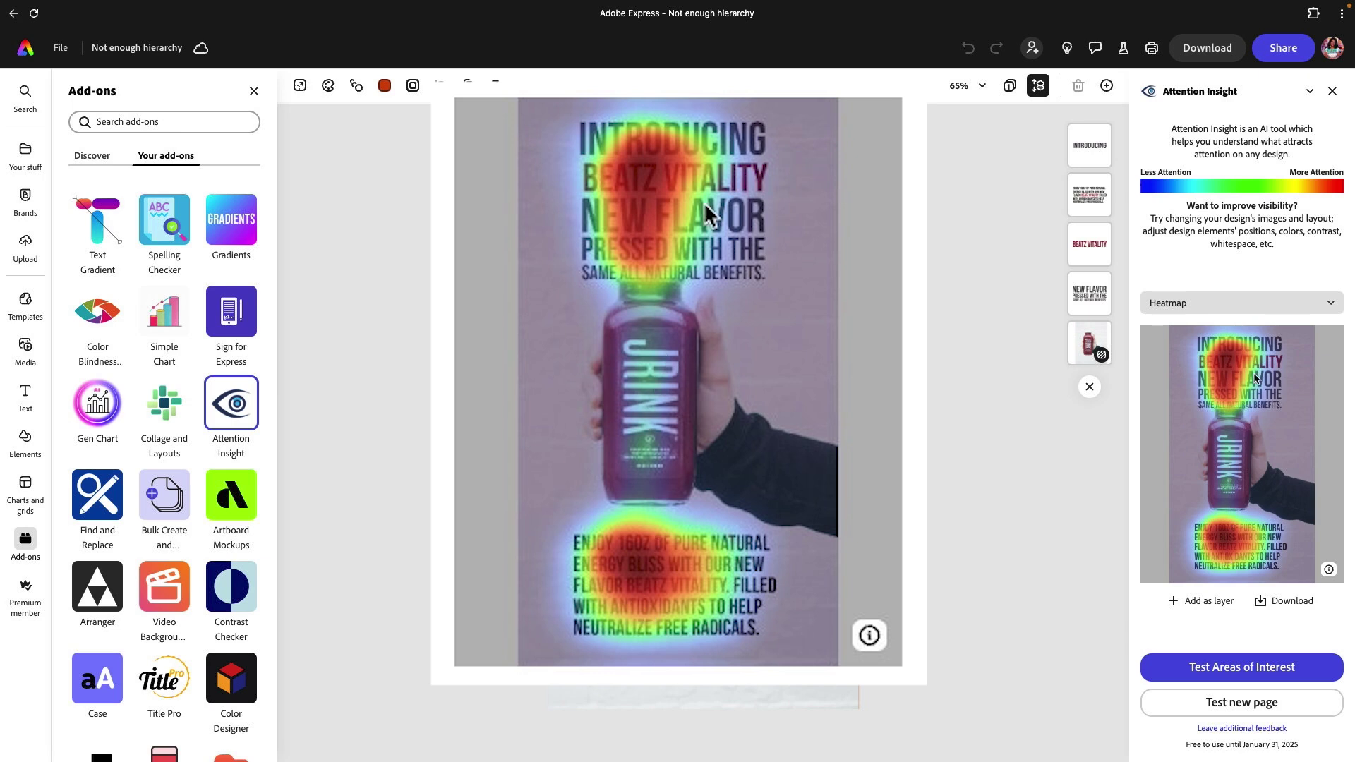
- Test two areas of interest on the heatmap: the headline block as Heading and the paragraph below the bottle as Text
left_click(685, 591)
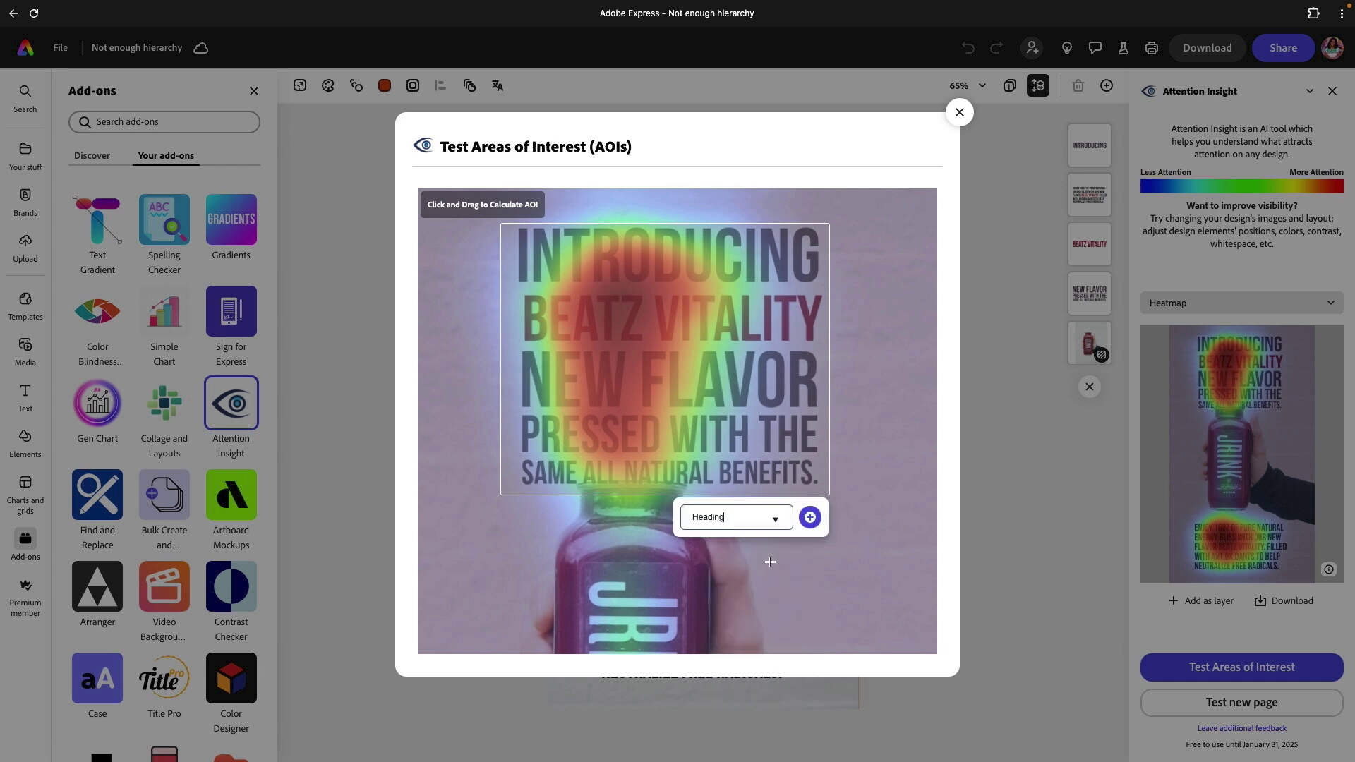
left_click(809, 517)
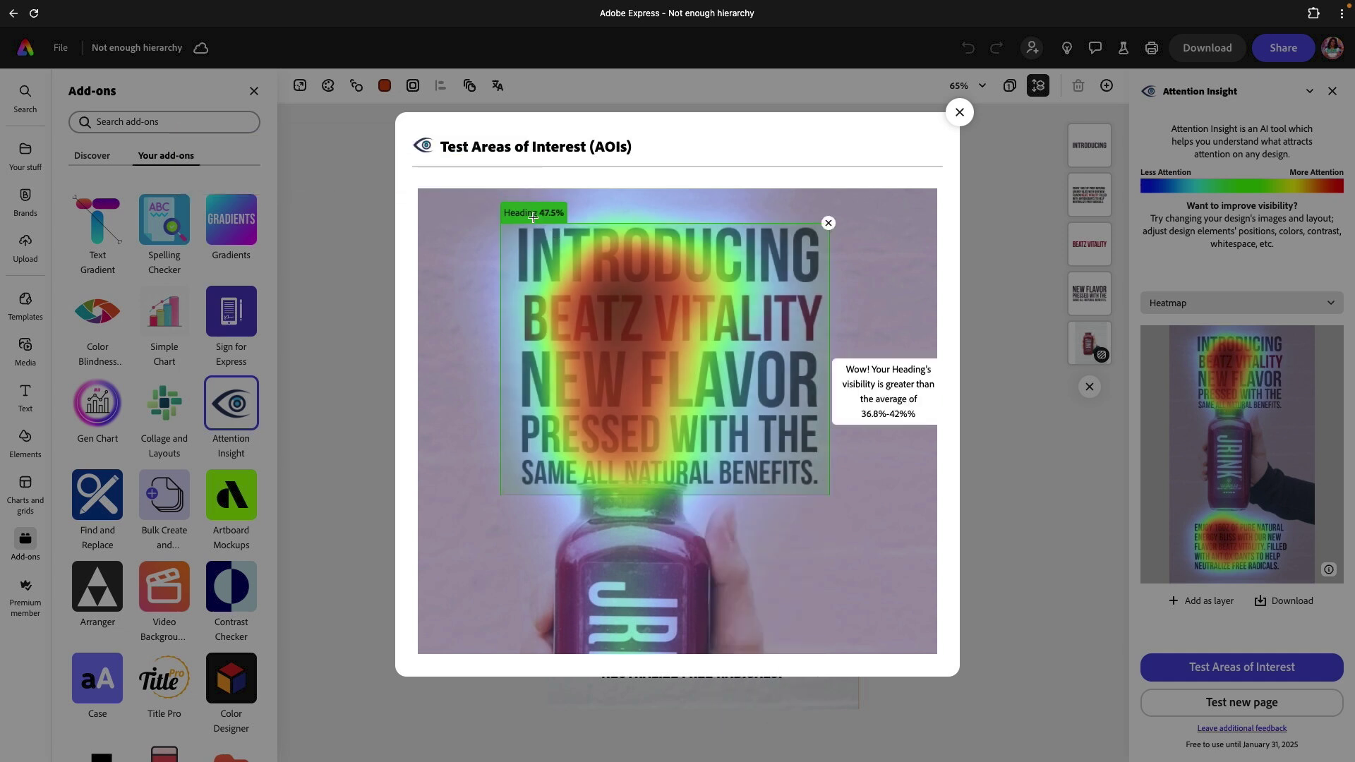
scroll(862, 578, "down", 10)
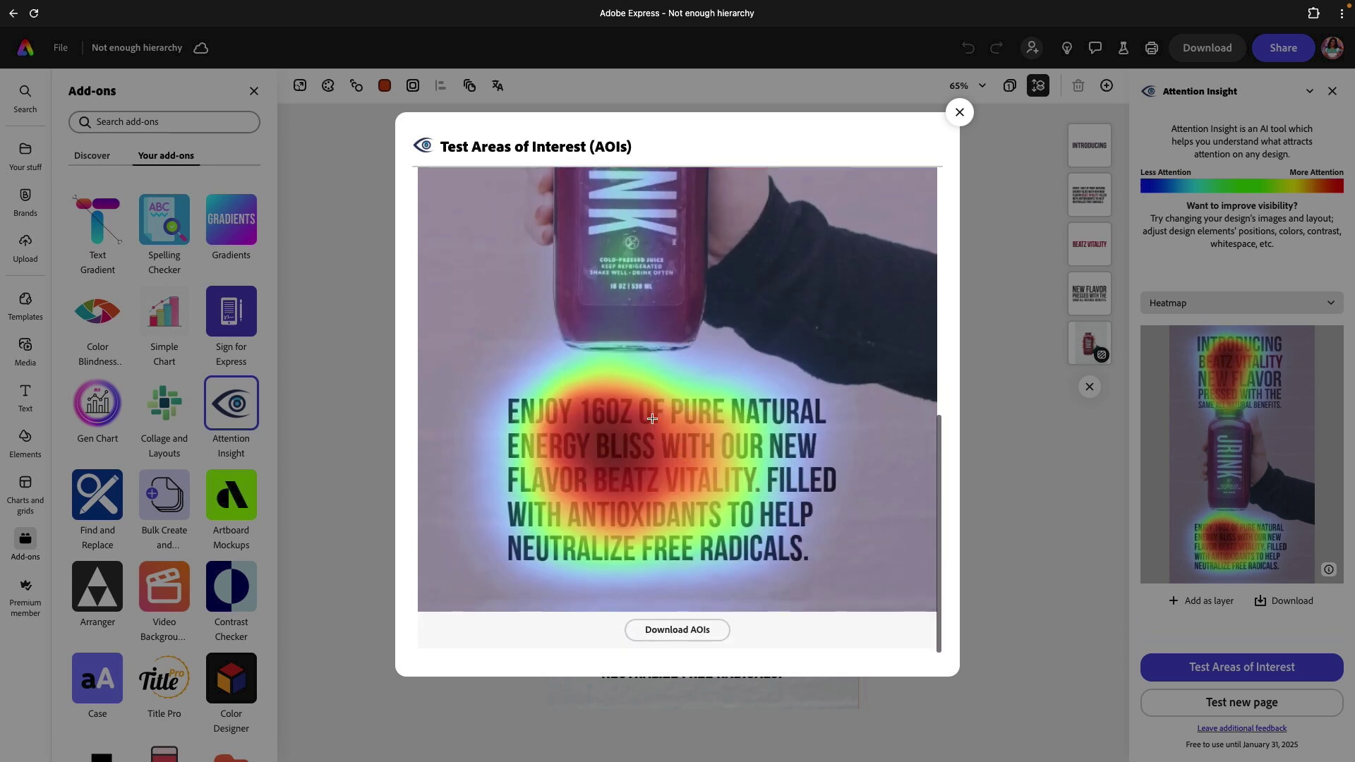
left_click_drag(862, 578, 856, 567)
left_click(769, 557)
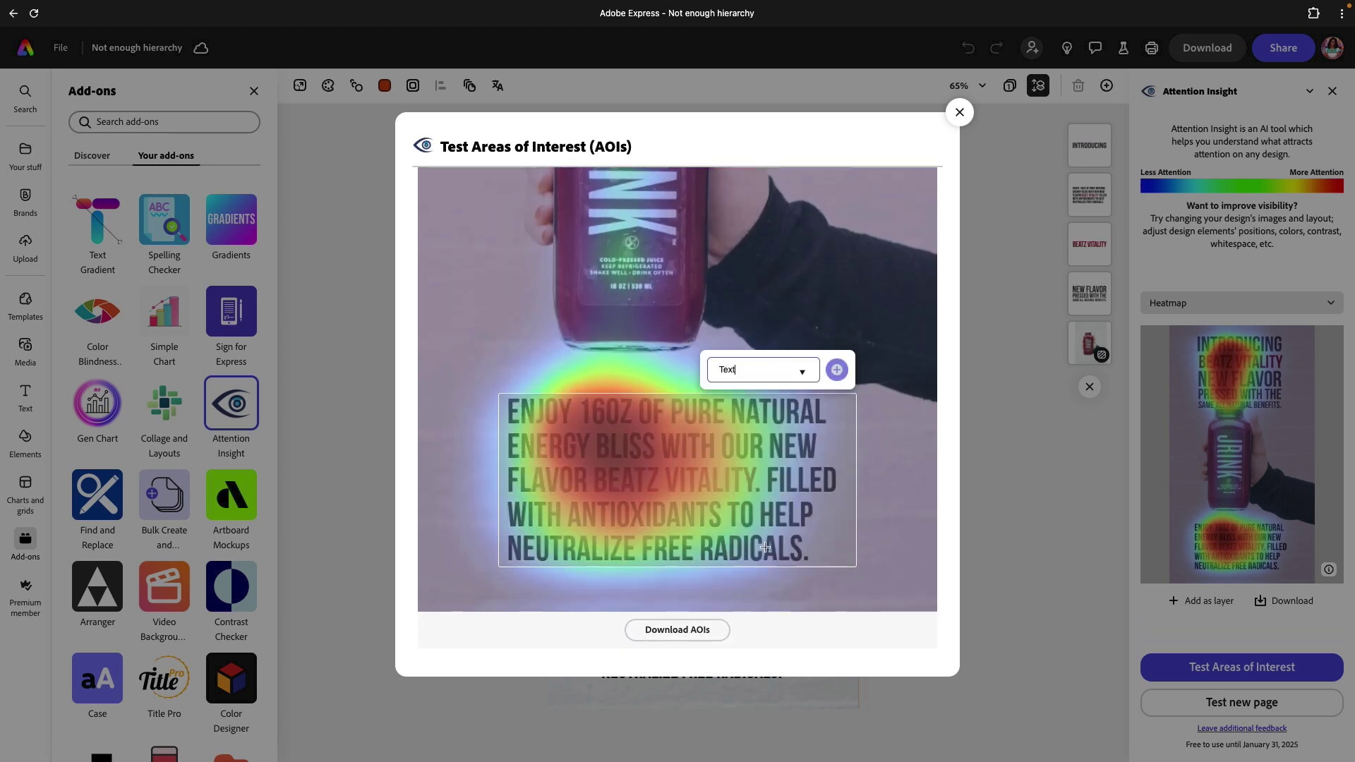
left_click(837, 370)
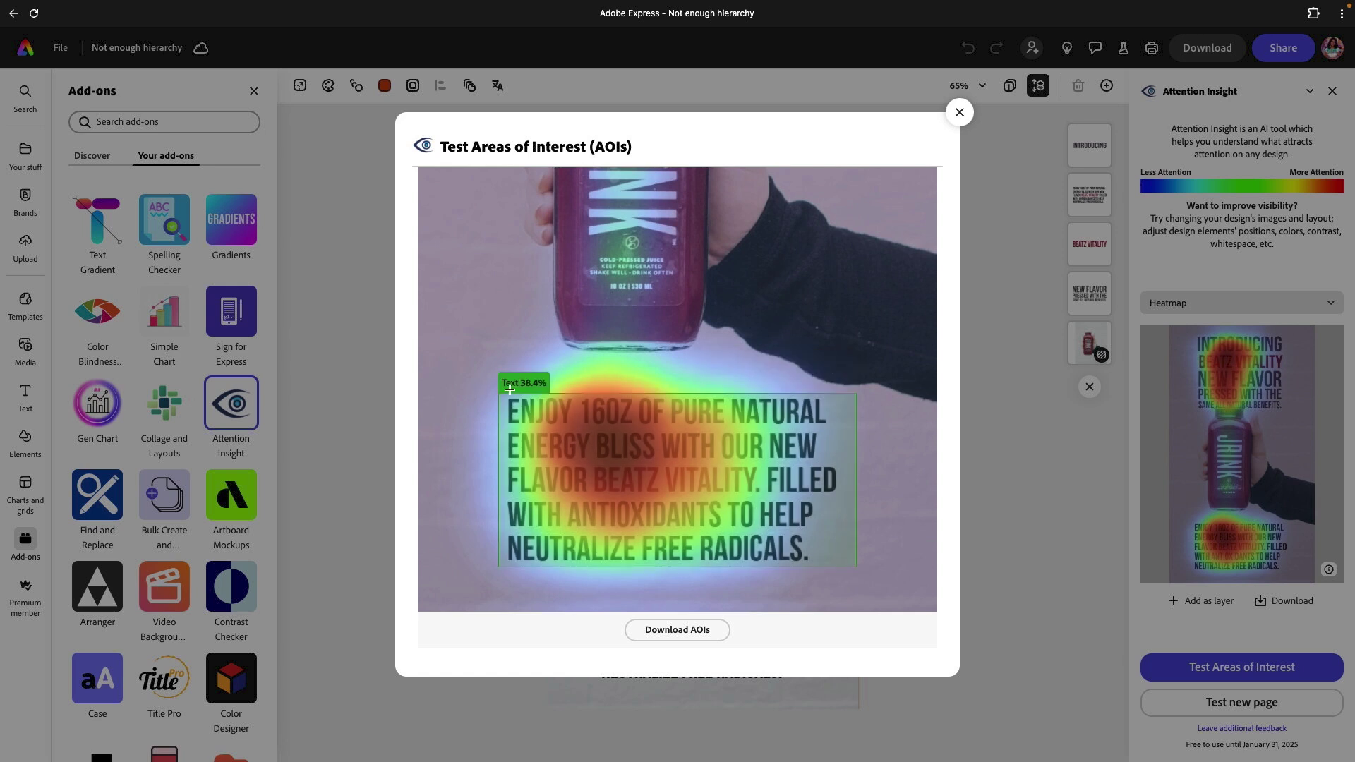
left_click(959, 113)
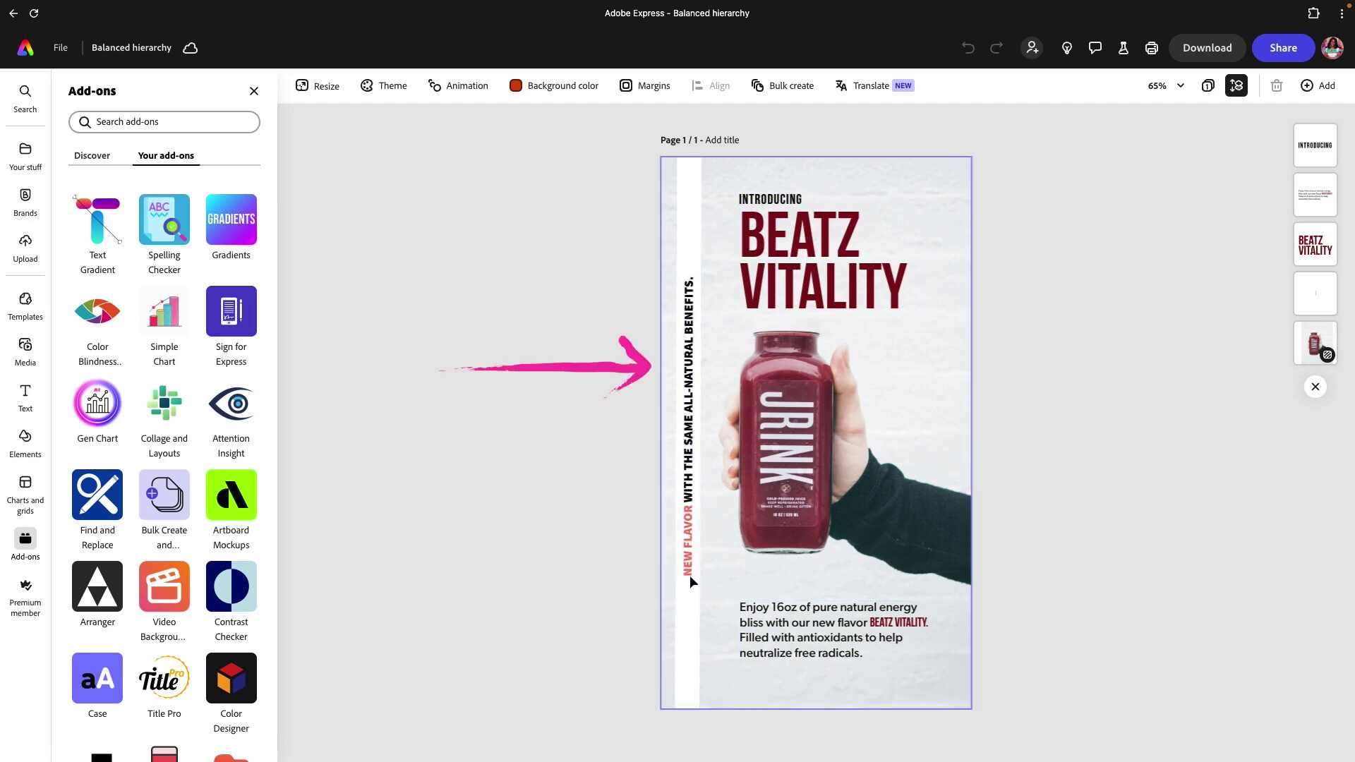
- Open the Attention Insight add-on for the Balanced hierarchy design and generate its attention heatmap
left_click(676, 540)
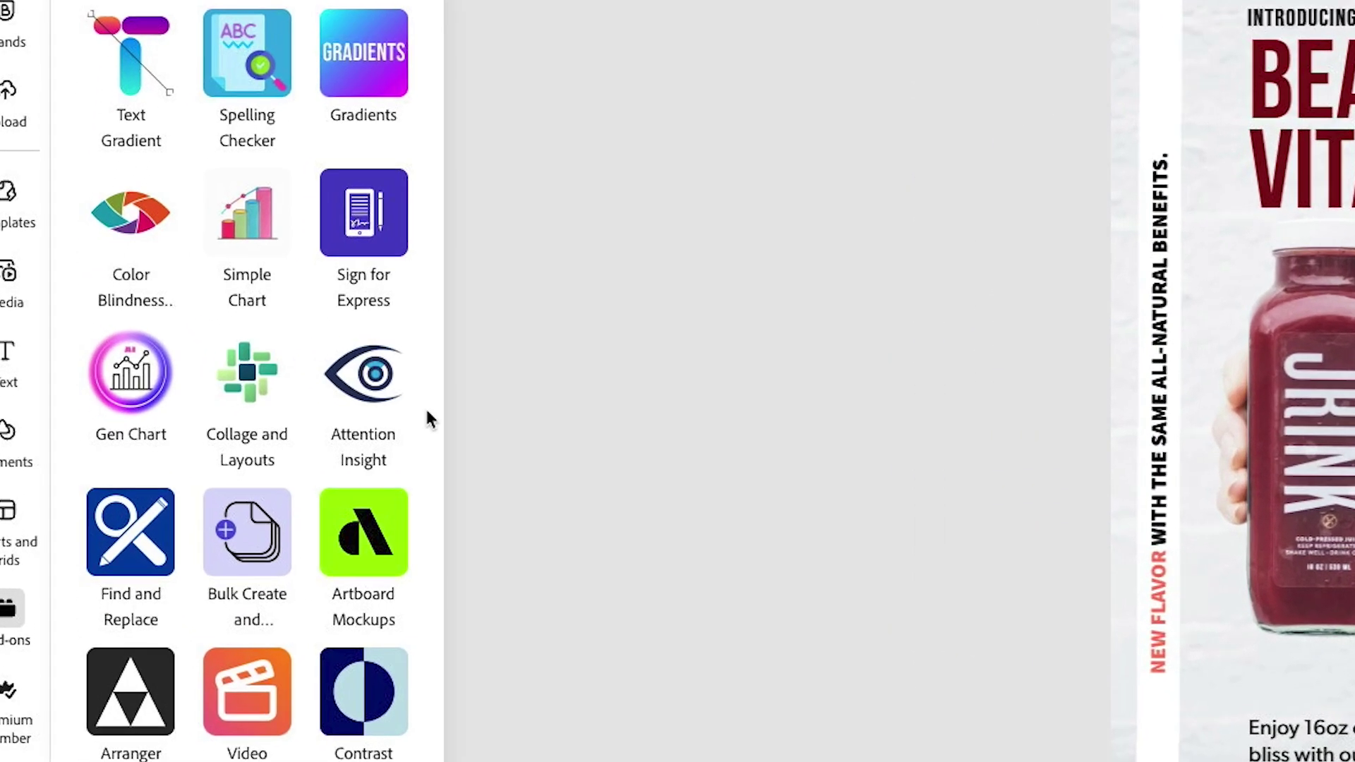
mouse_move(383, 402)
left_click(467, 392)
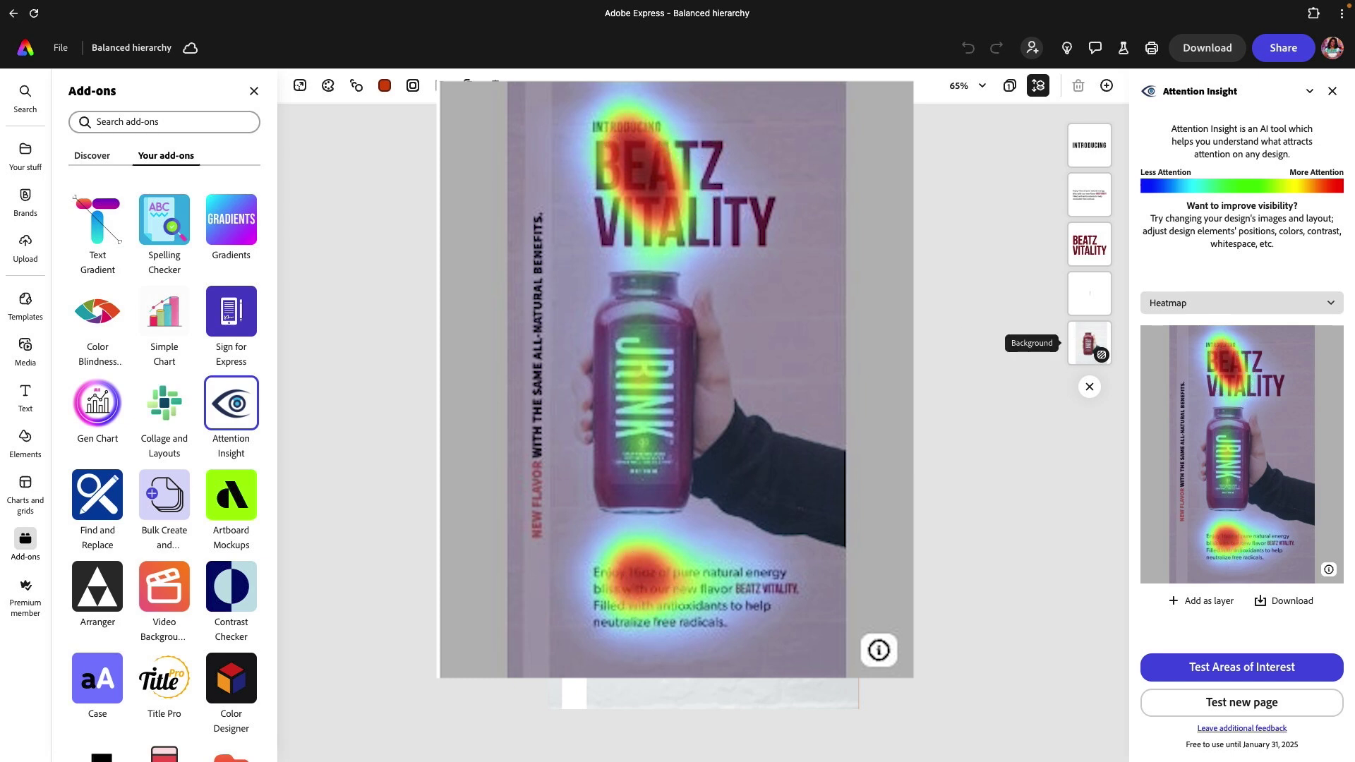
left_click(1101, 354)
left_click(707, 281)
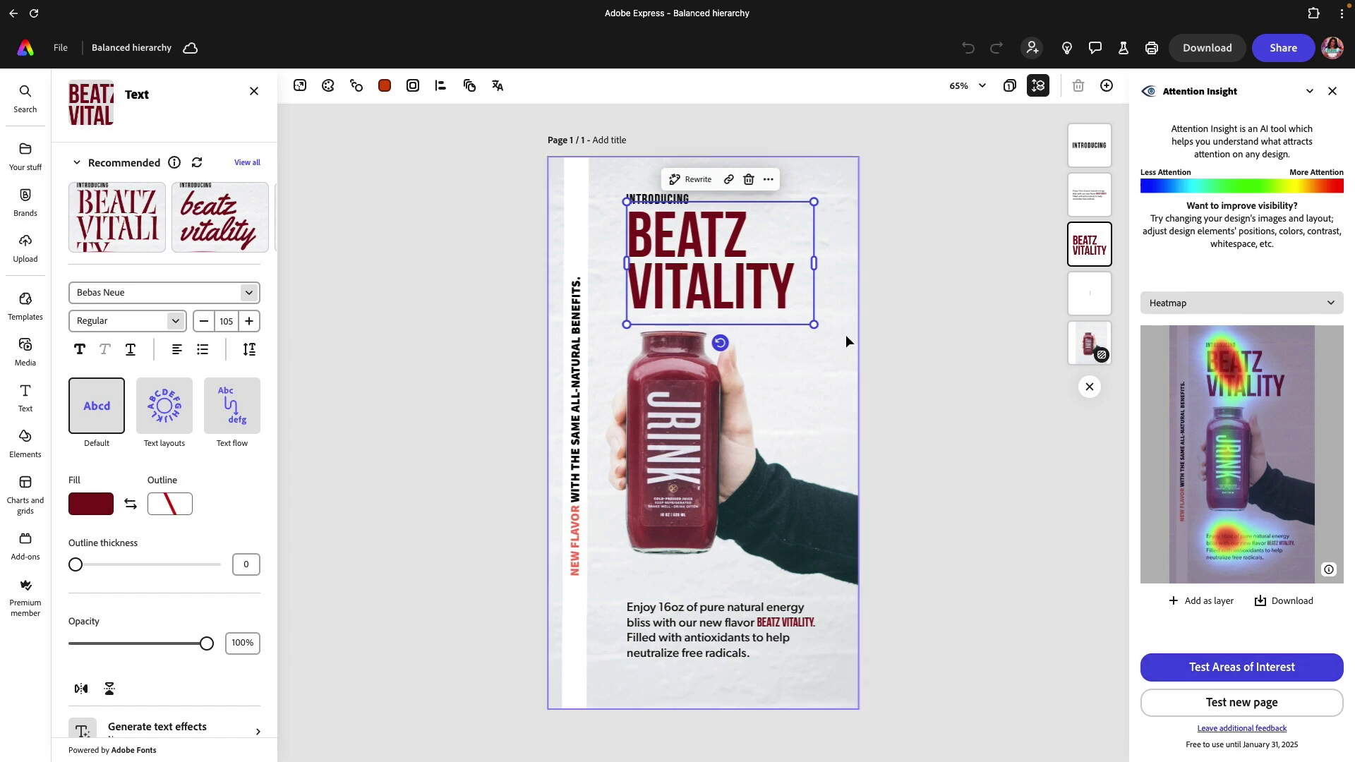
left_click(942, 362)
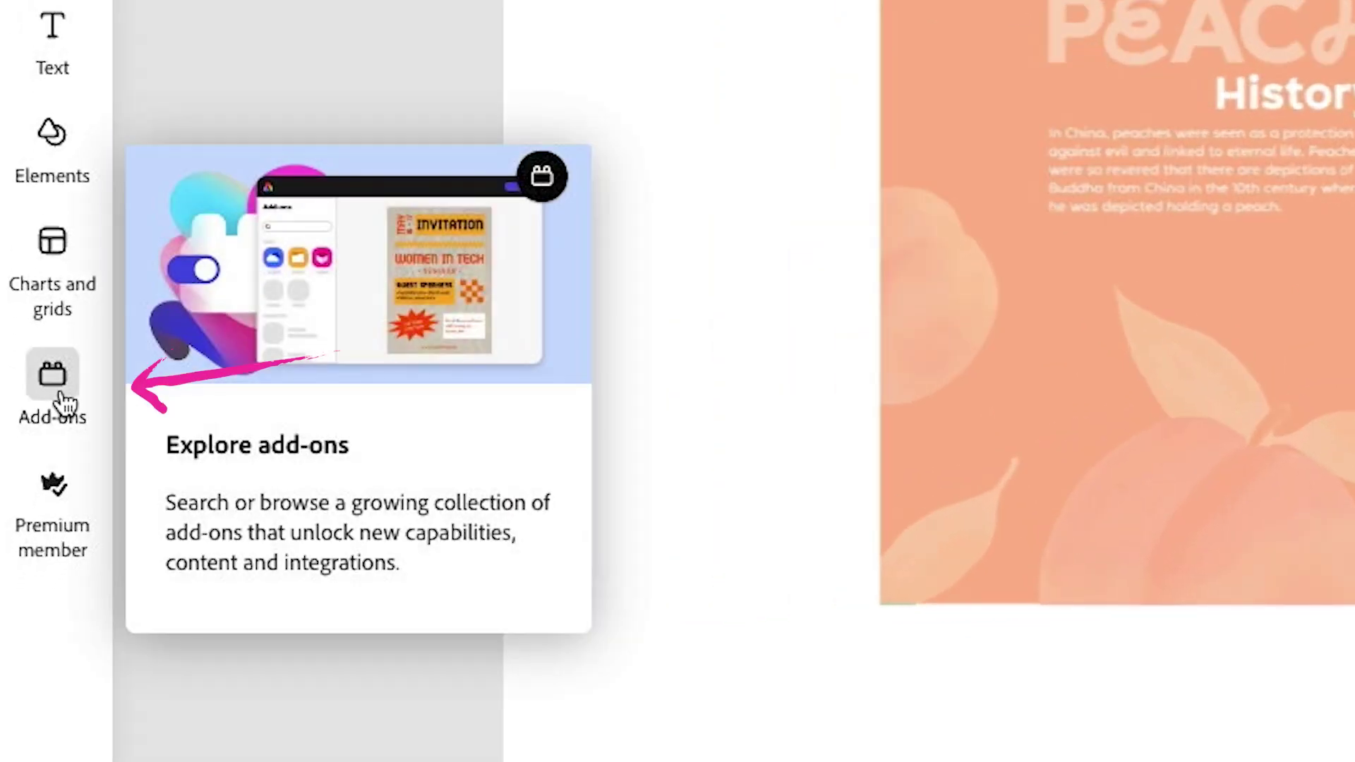
- Open the Color Blindness Simulator from the installed add-ons and show the peach posters in its external previewer
left_click(25, 540)
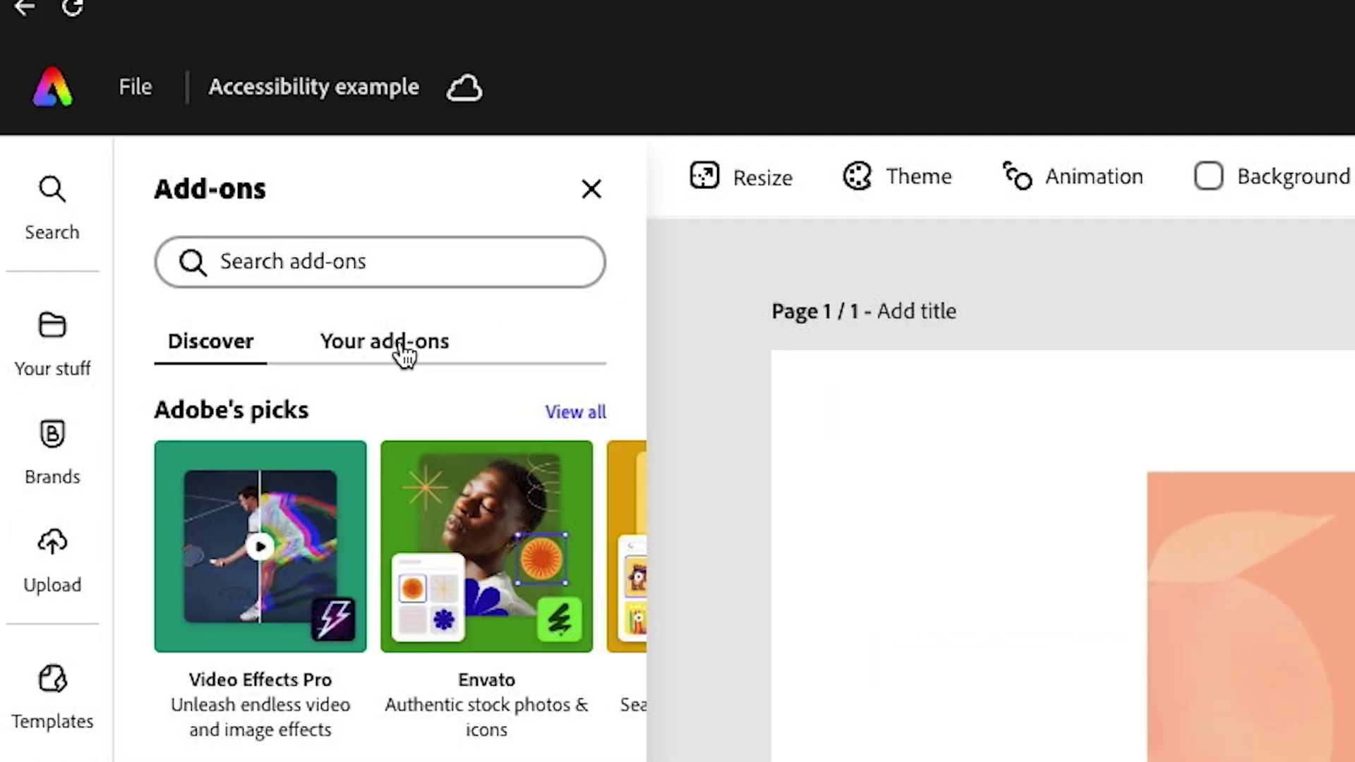
left_click(404, 351)
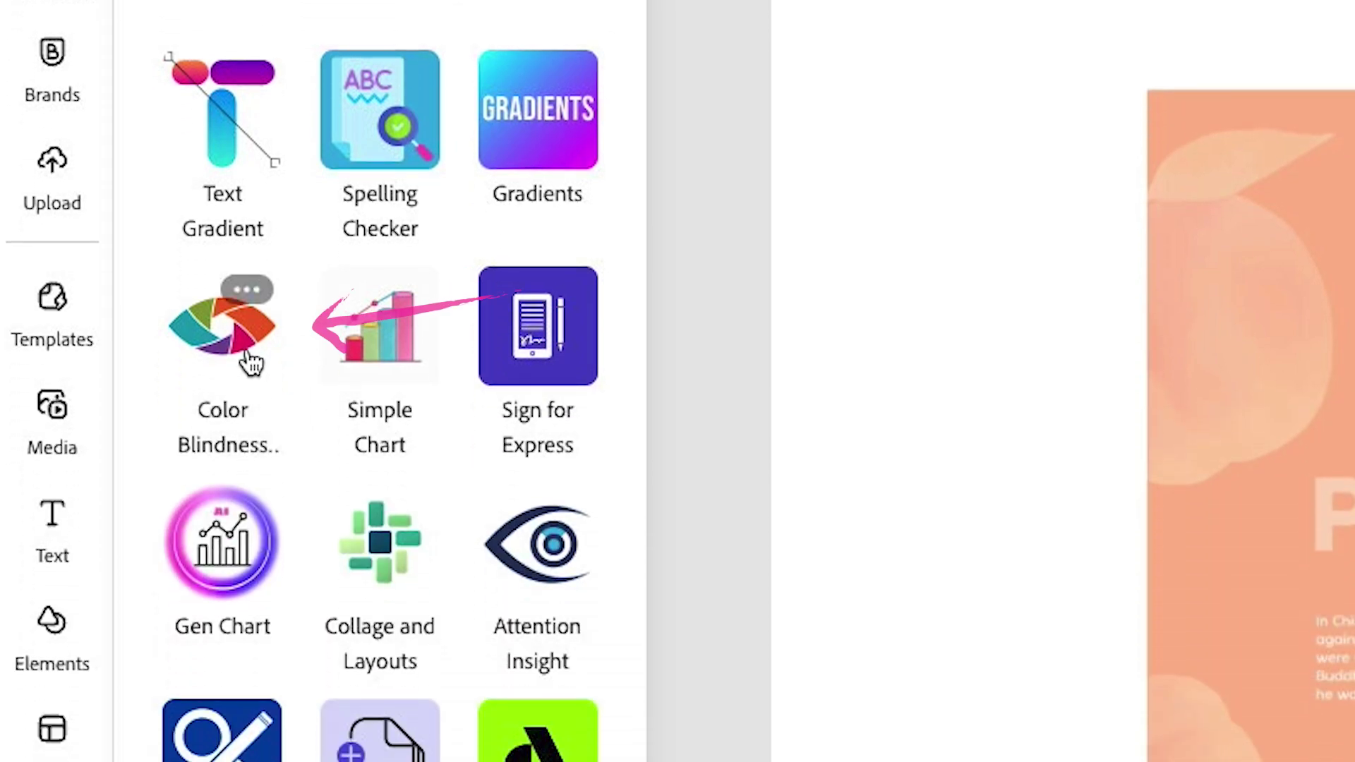
left_click(251, 362)
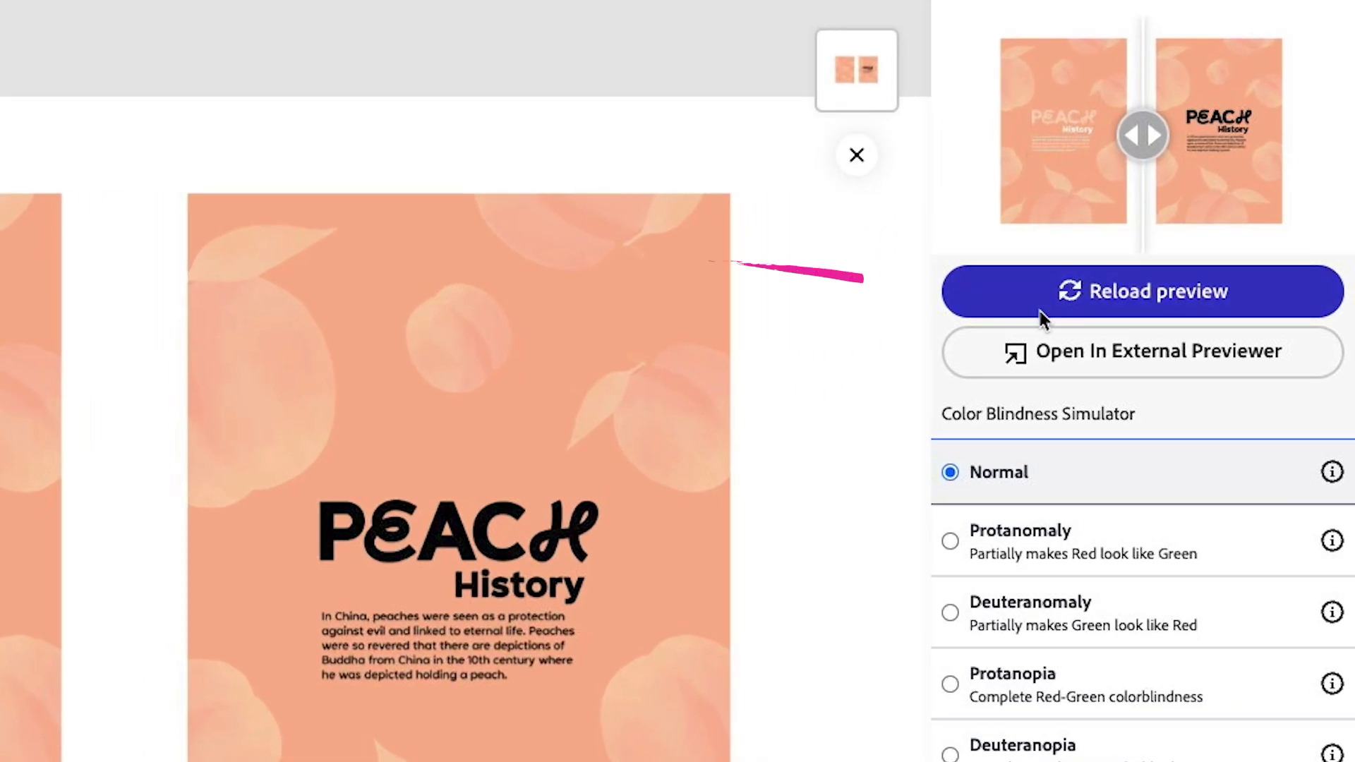
left_click(1080, 357)
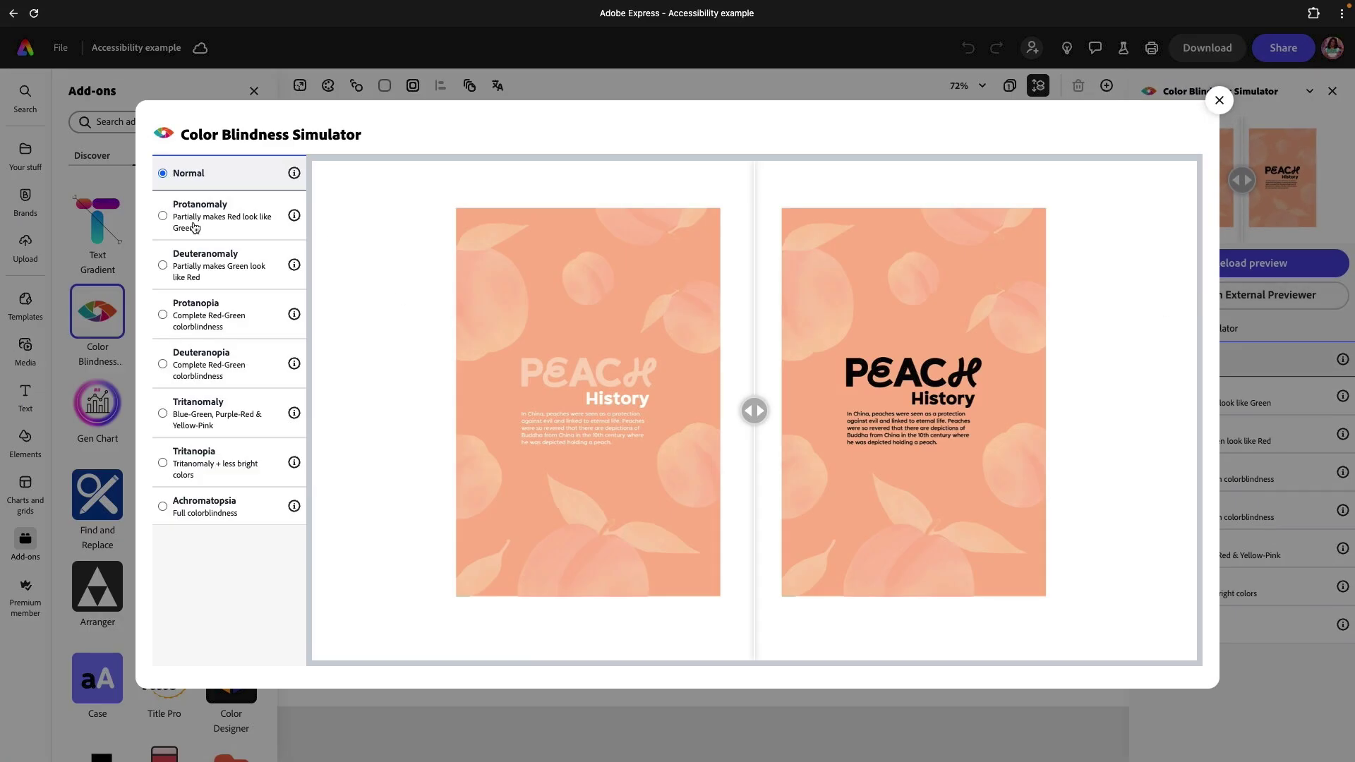
- Compare both peach posters under the Protanomaly and Protanopia simulations by sliding the before-and-after divider across them
left_click(194, 227)
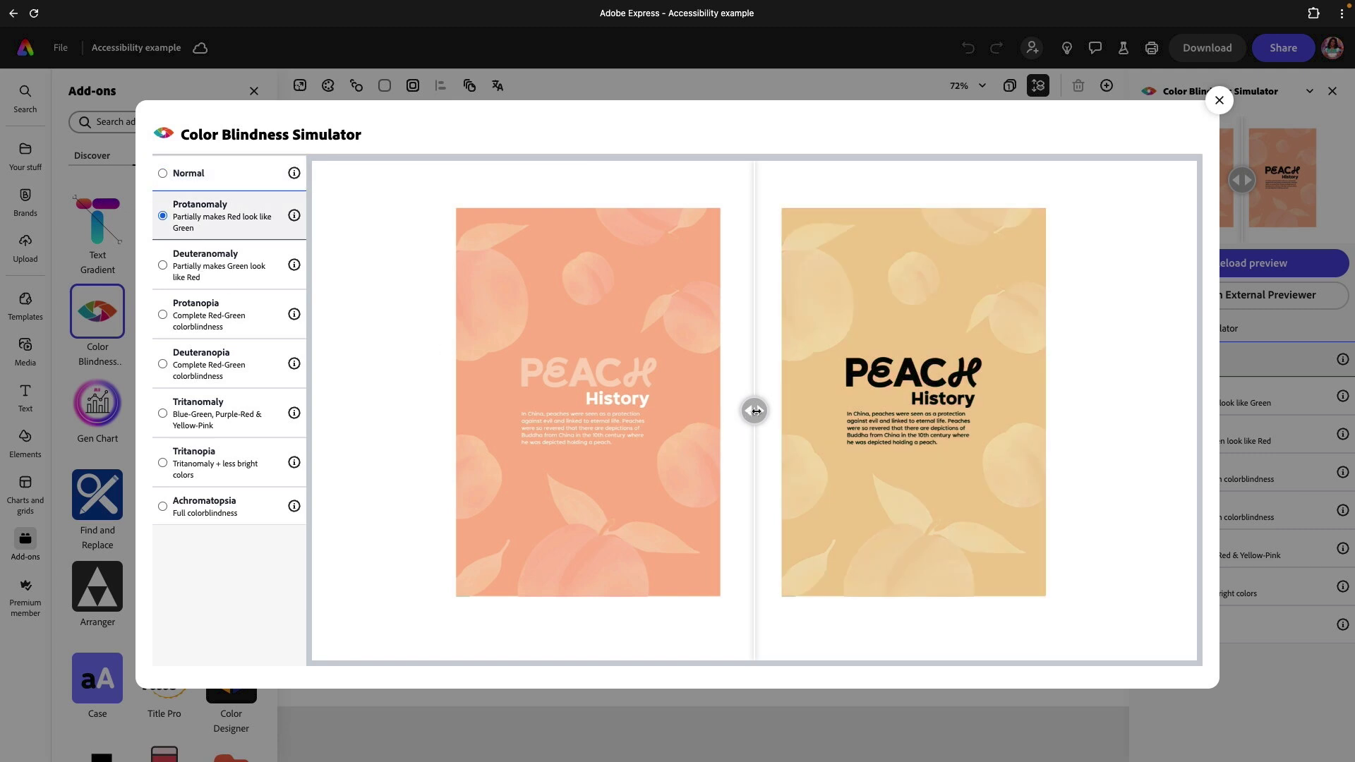
left_click_drag(754, 411, 587, 415)
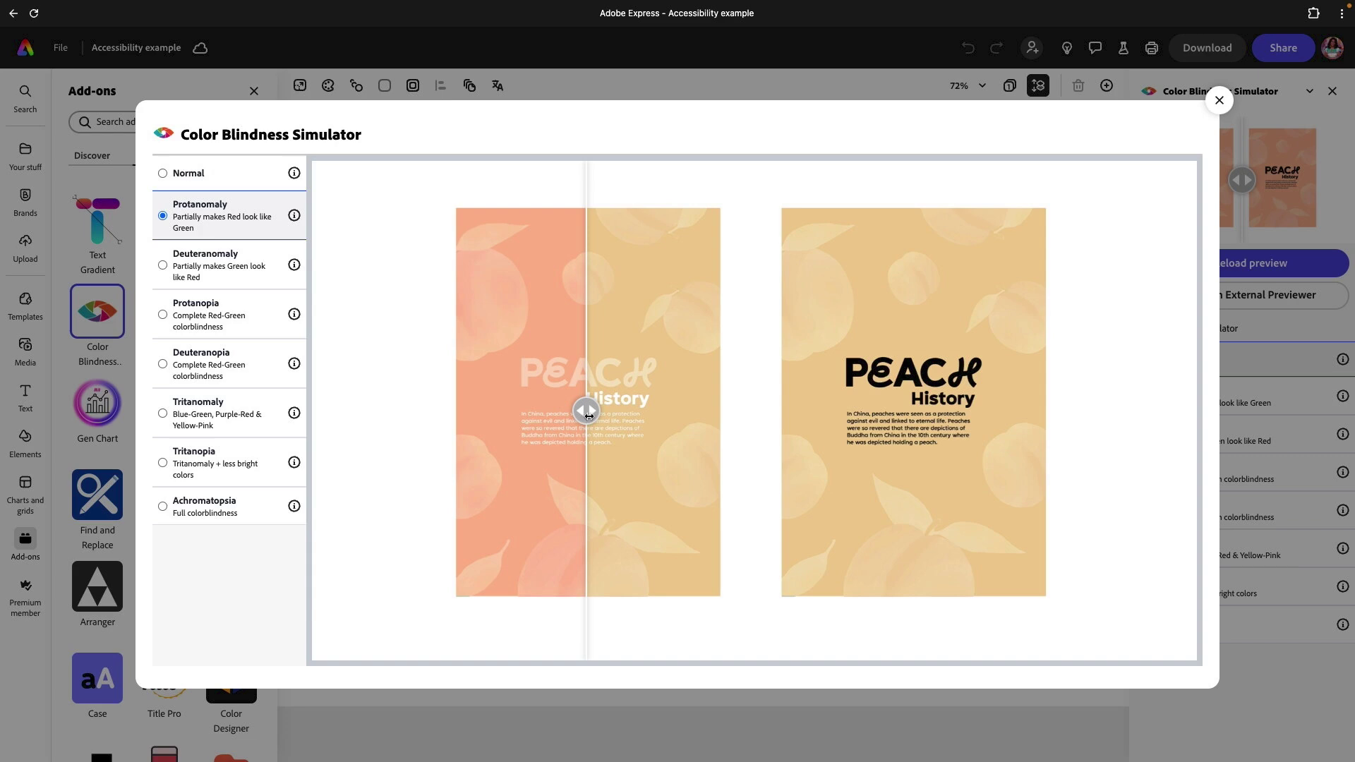
mouse_move(586, 411)
left_mouse_down()
mouse_move(653, 410)
mouse_move(574, 414)
left_mouse_up()
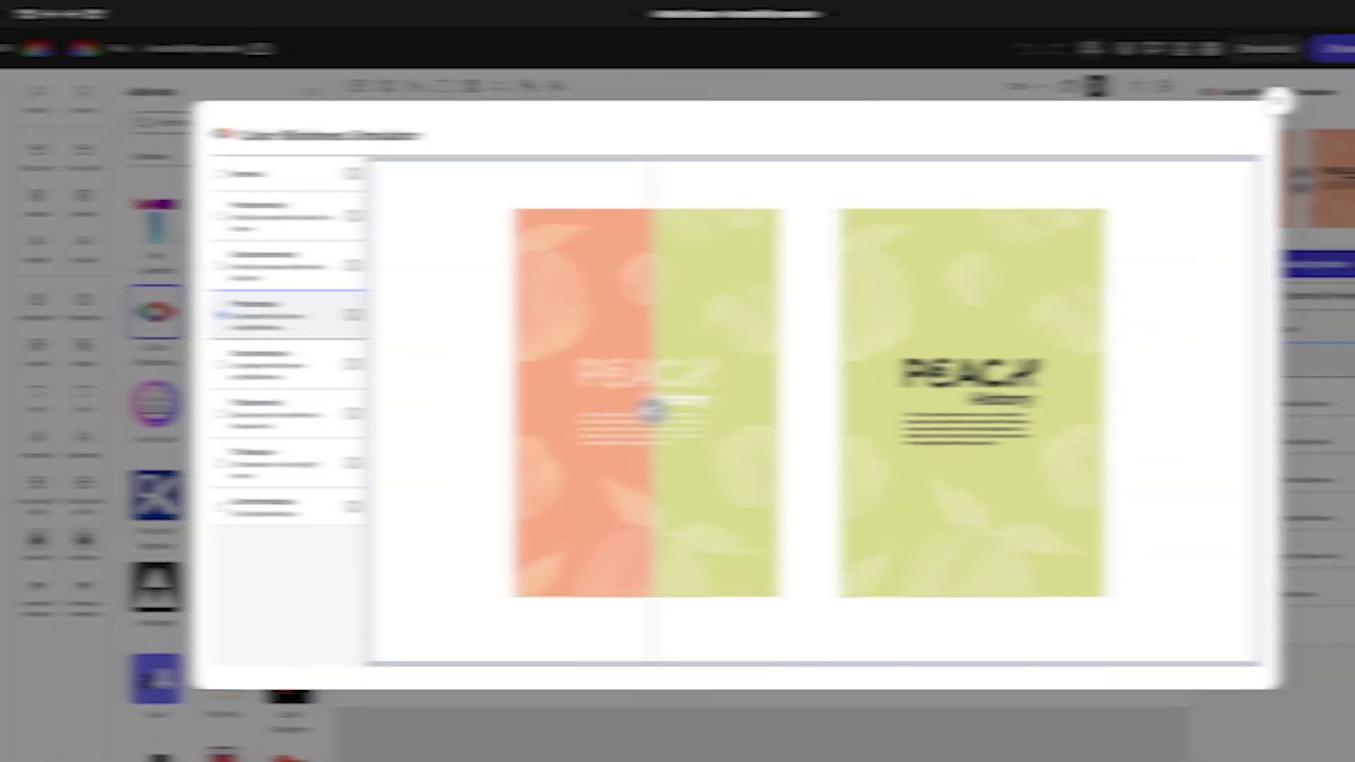
left_click_drag(650, 410, 912, 397)
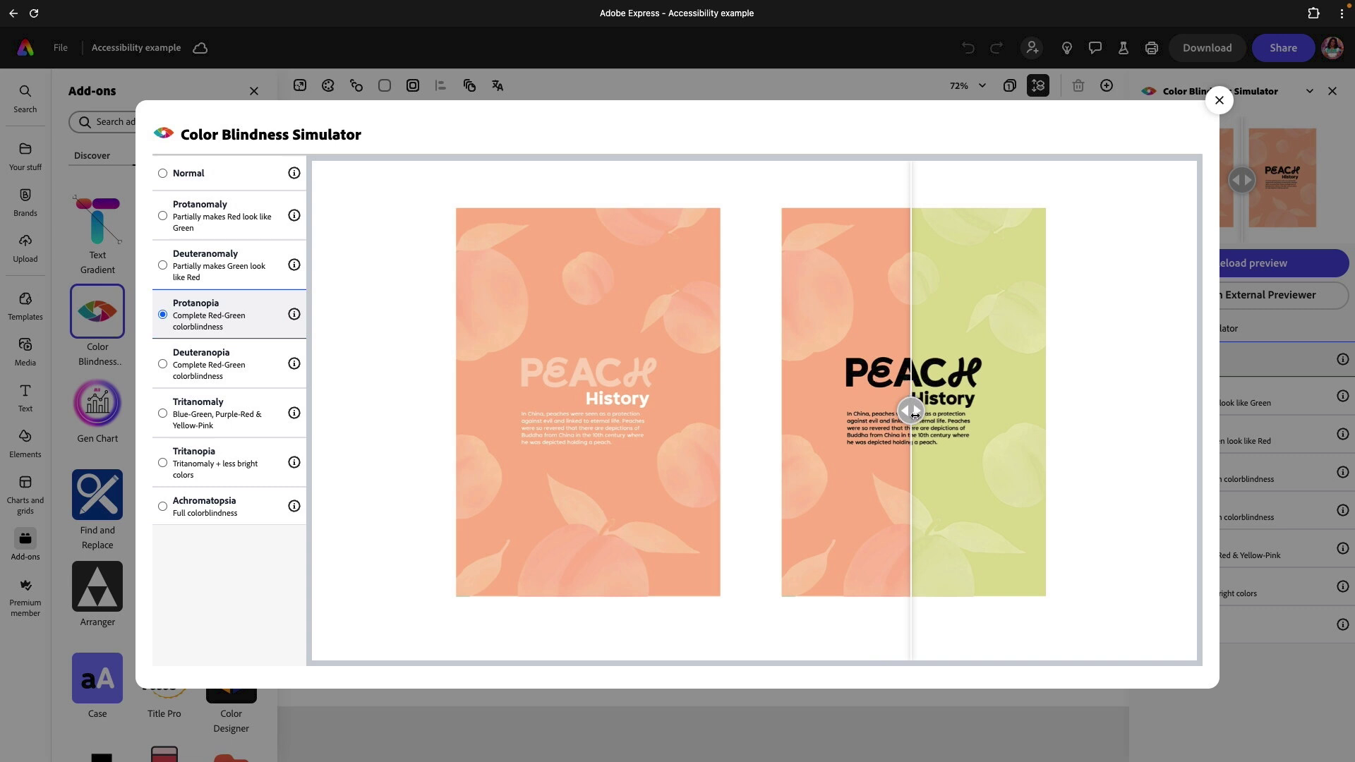
left_click_drag(915, 415, 587, 410)
- Preview the posters under Deuteranopia, Tritanomaly, Tritanopia and Achromatopsia, and close the simulator's previewer
left_click(240, 367)
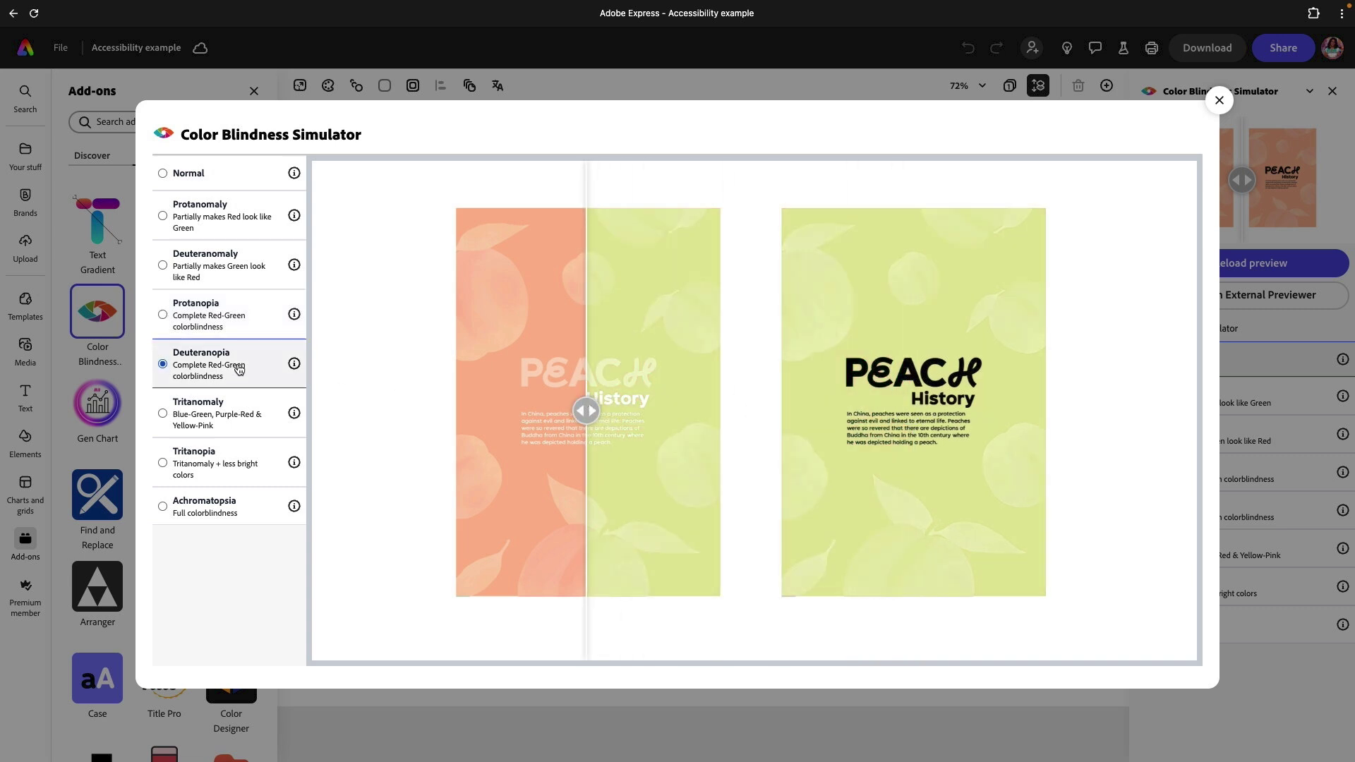
left_click(218, 416)
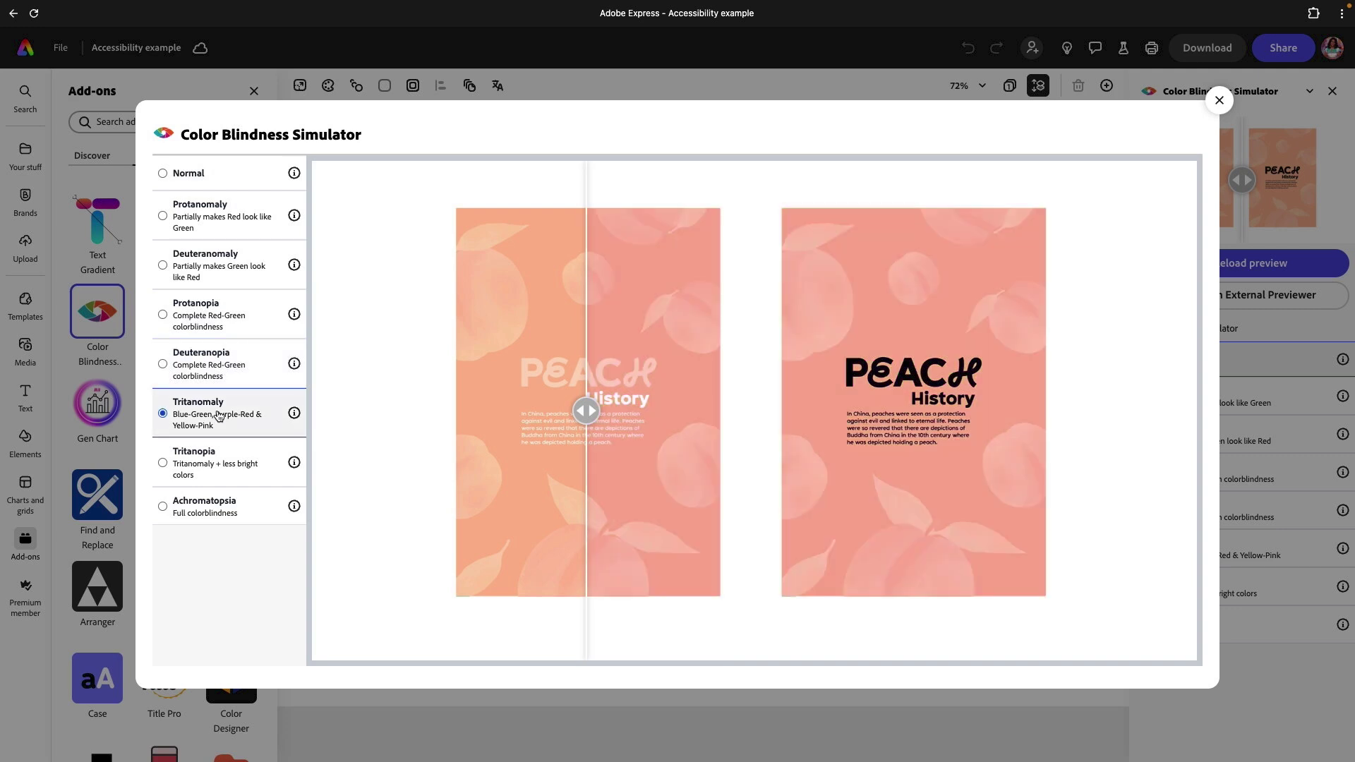
left_click(220, 463)
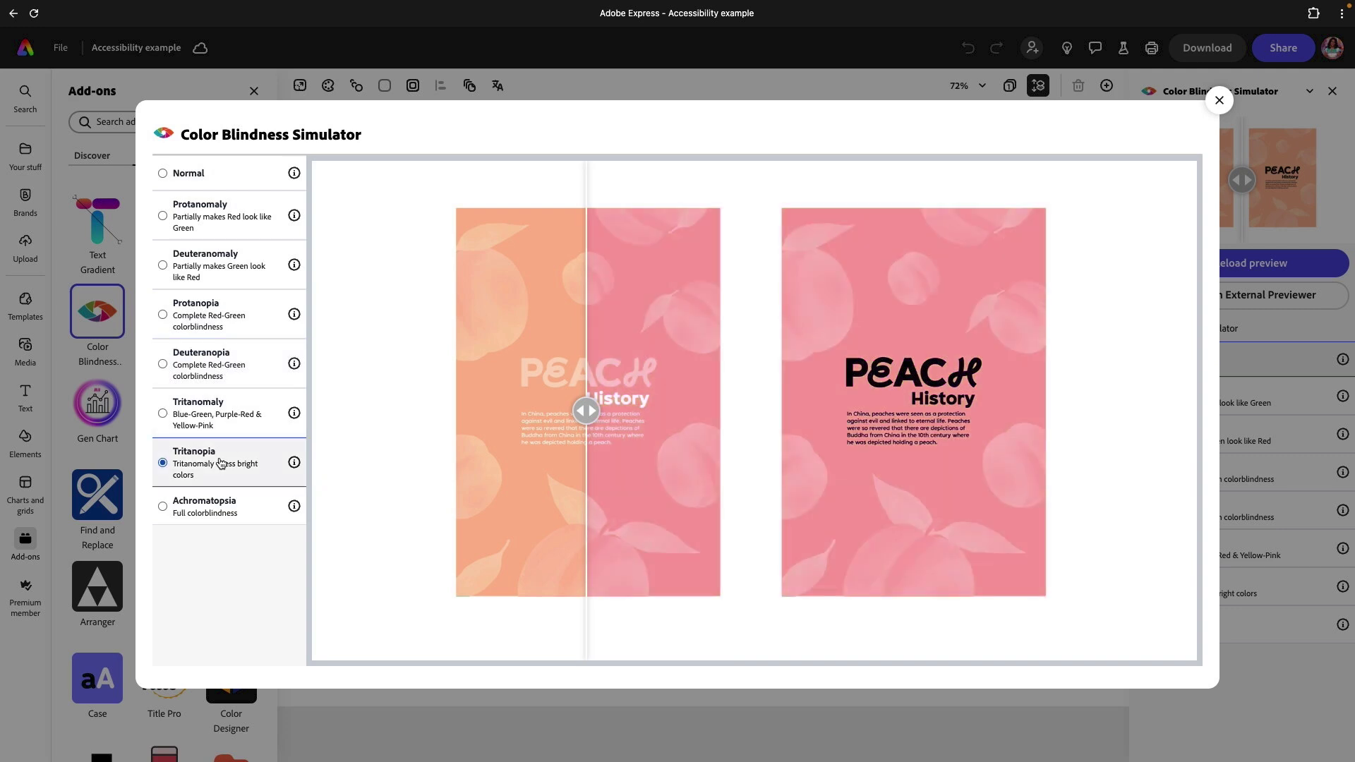
left_click(220, 506)
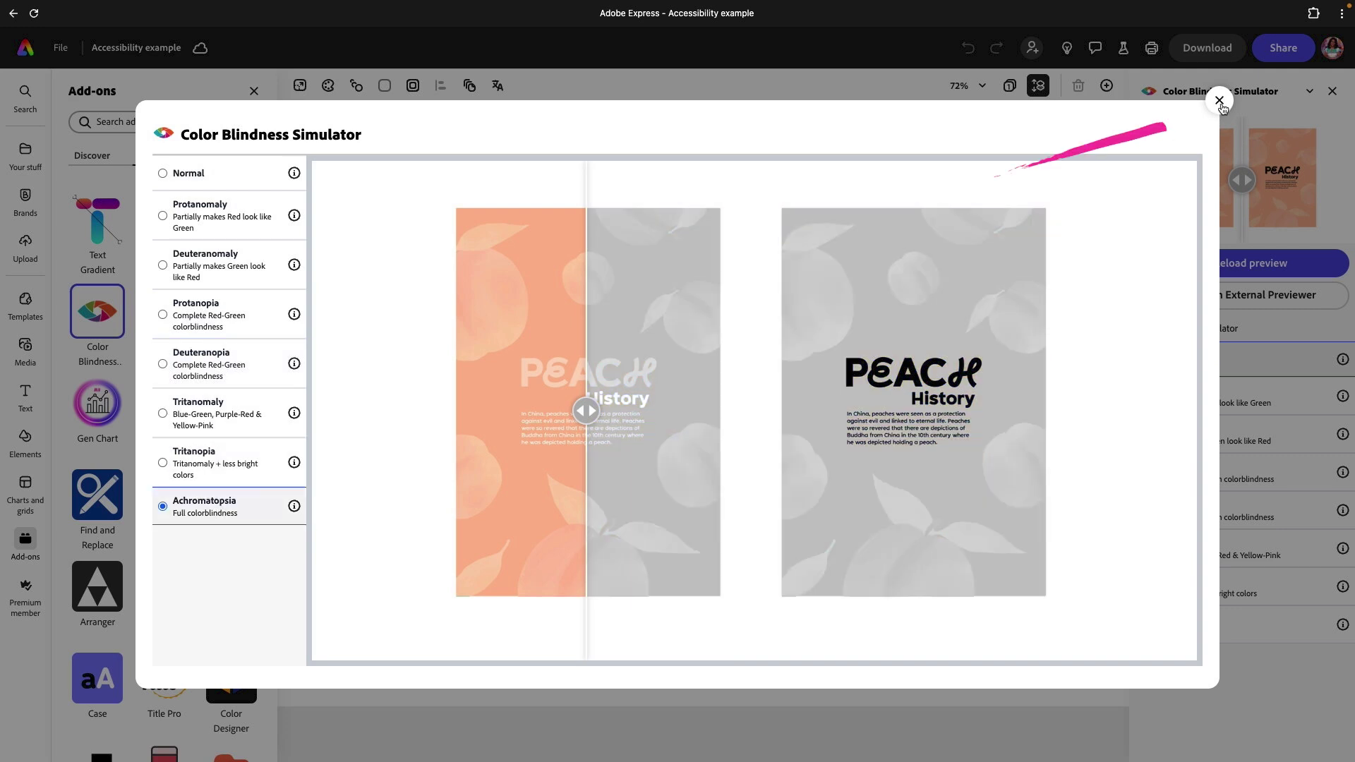
left_click(1220, 101)
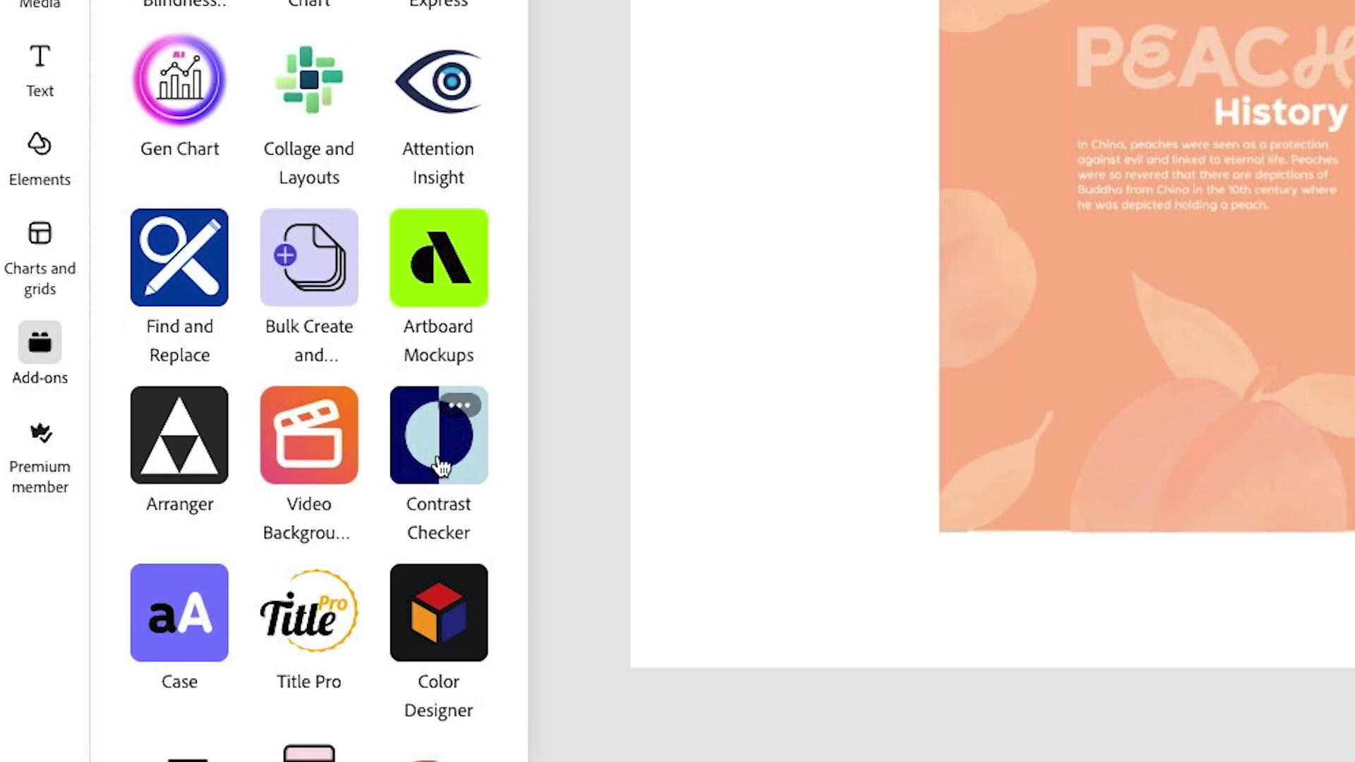
- Open the Contrast Checker add-on and sample the poster's peach backdrop as the foreground color #fcbe99, keeping the results expanded
left_click(441, 466)
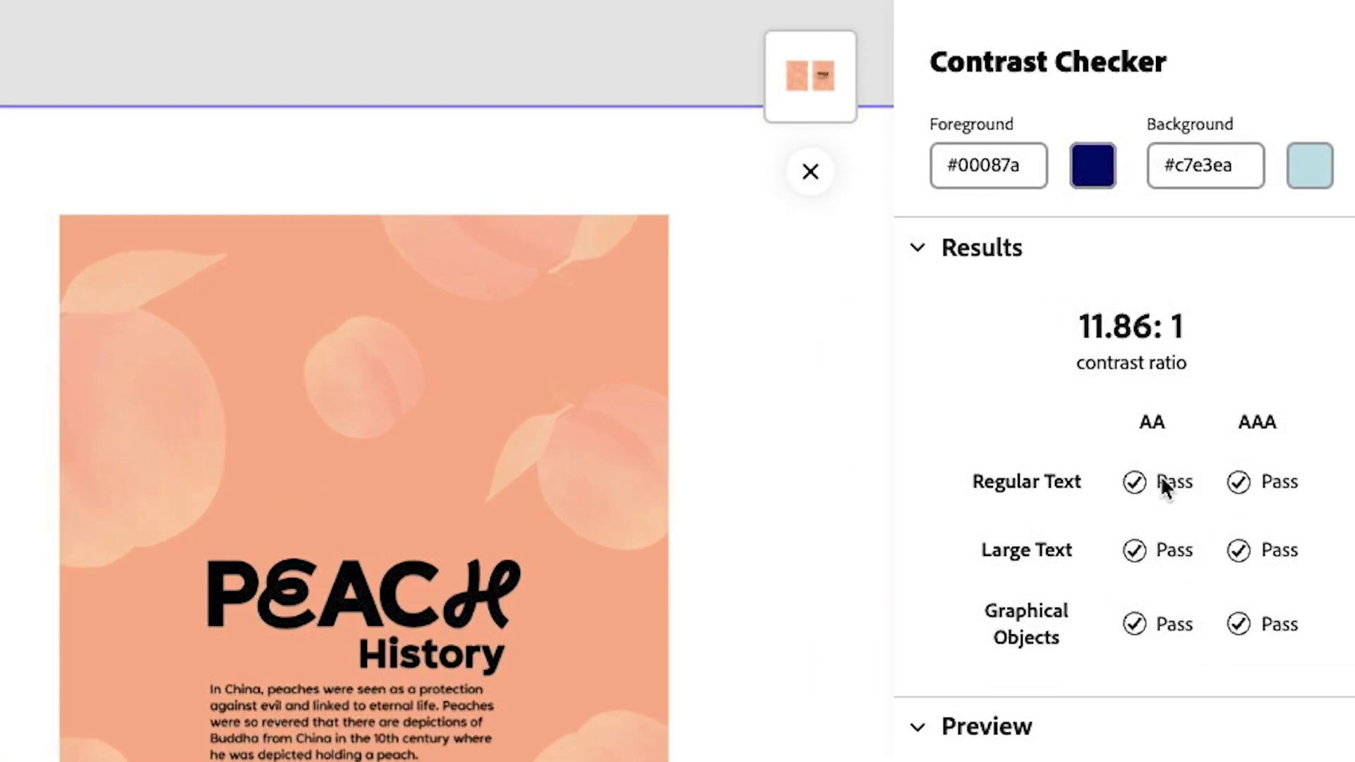
left_click(1095, 172)
left_click(925, 260)
left_click(458, 361)
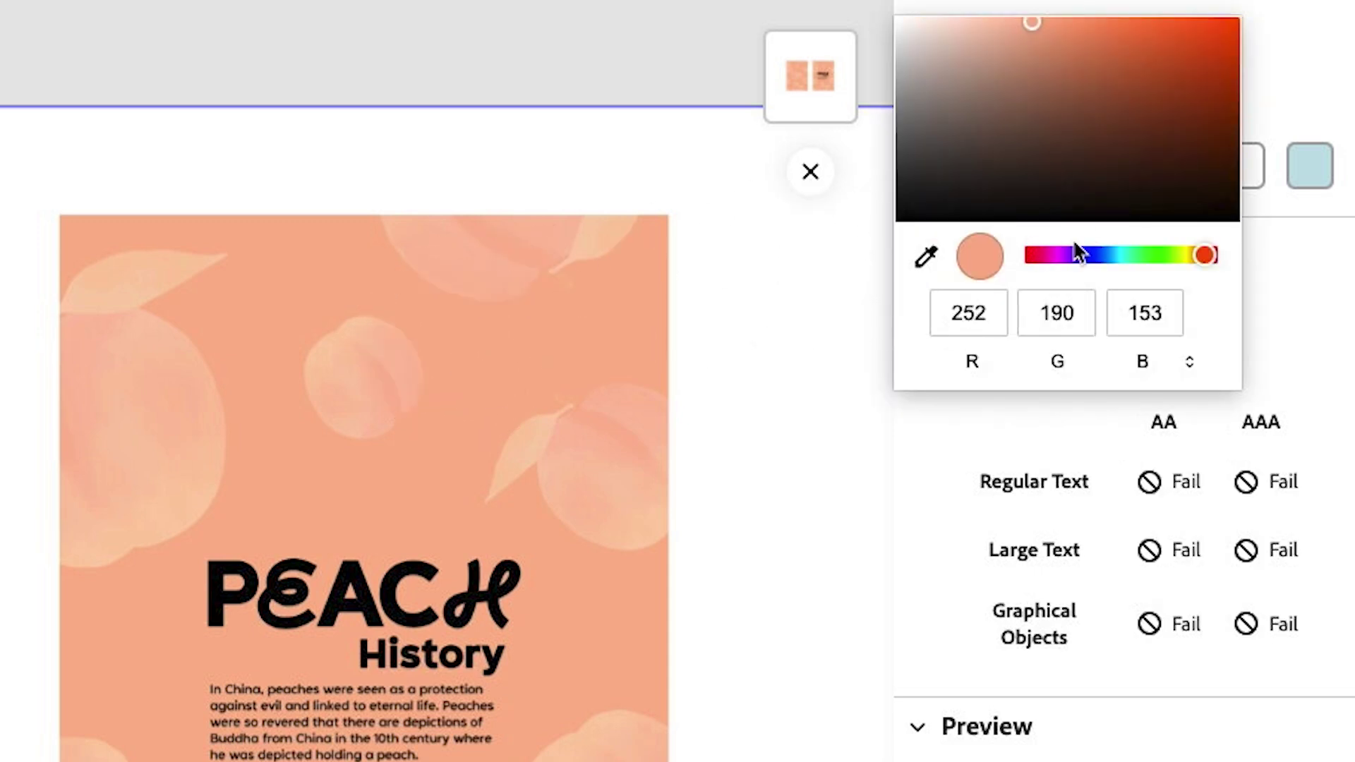
left_click(1274, 261)
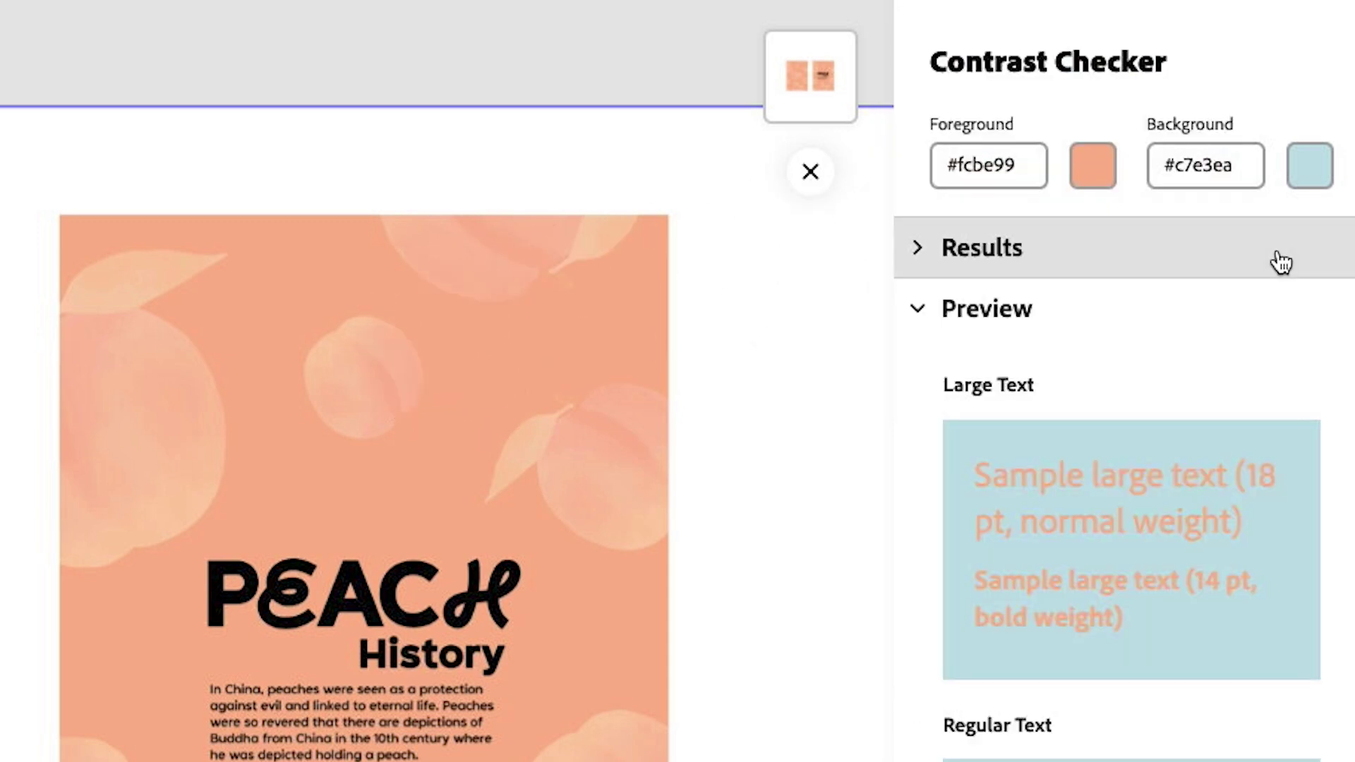
left_click(936, 253)
- Sample the light "History" lettering as the Contrast Checker's background color #fef5ed
left_click(1314, 178)
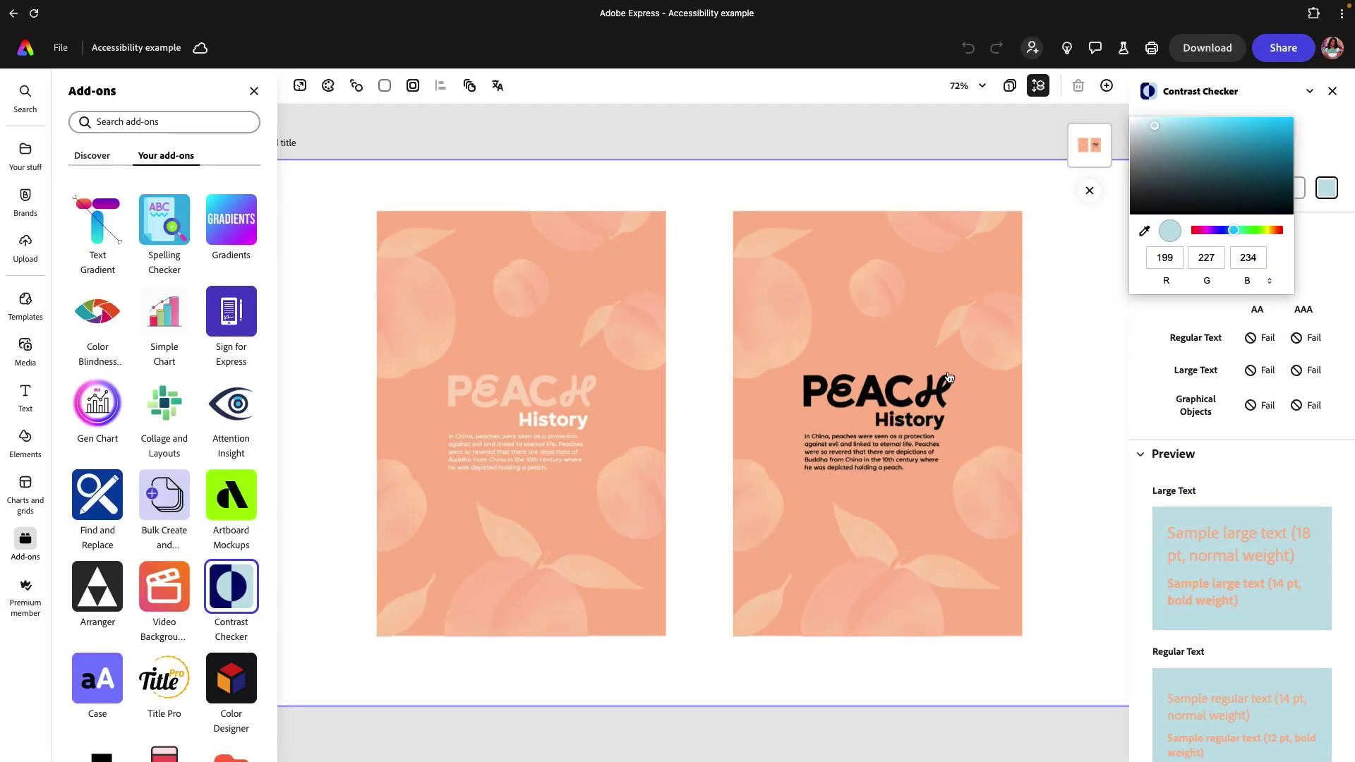
left_click(927, 260)
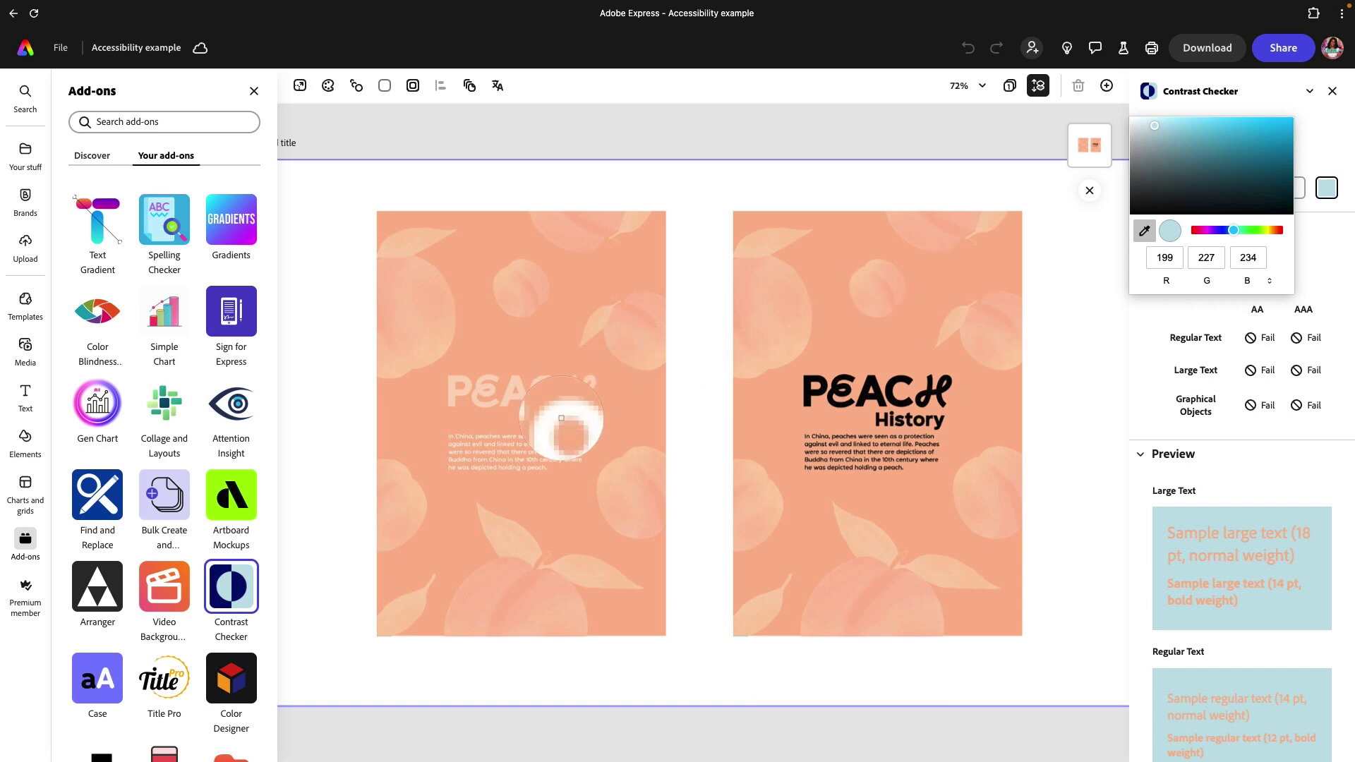
left_click(565, 420)
left_click(1076, 338)
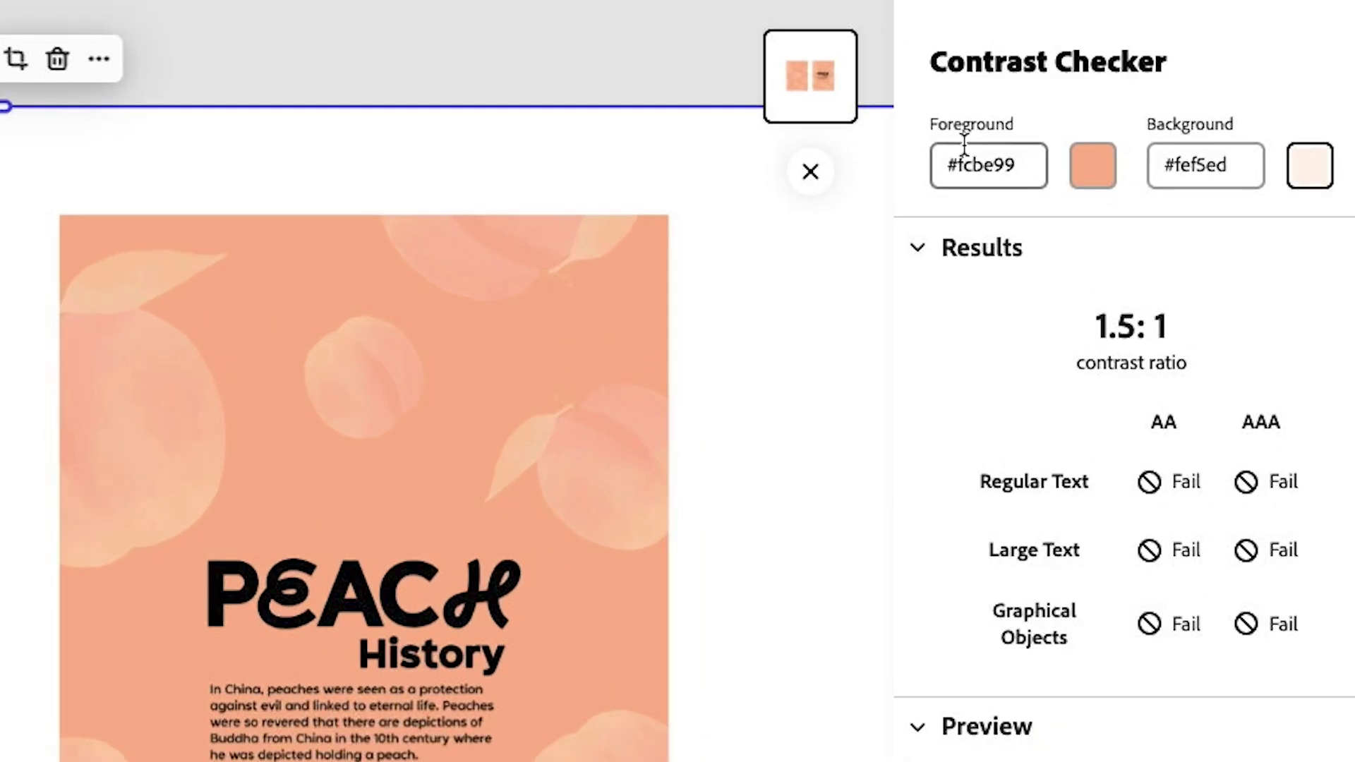
- Sample the poster's black "PEACH" lettering as the Contrast Checker's foreground color #000000
left_click(1092, 165)
left_click(924, 263)
left_click(387, 579)
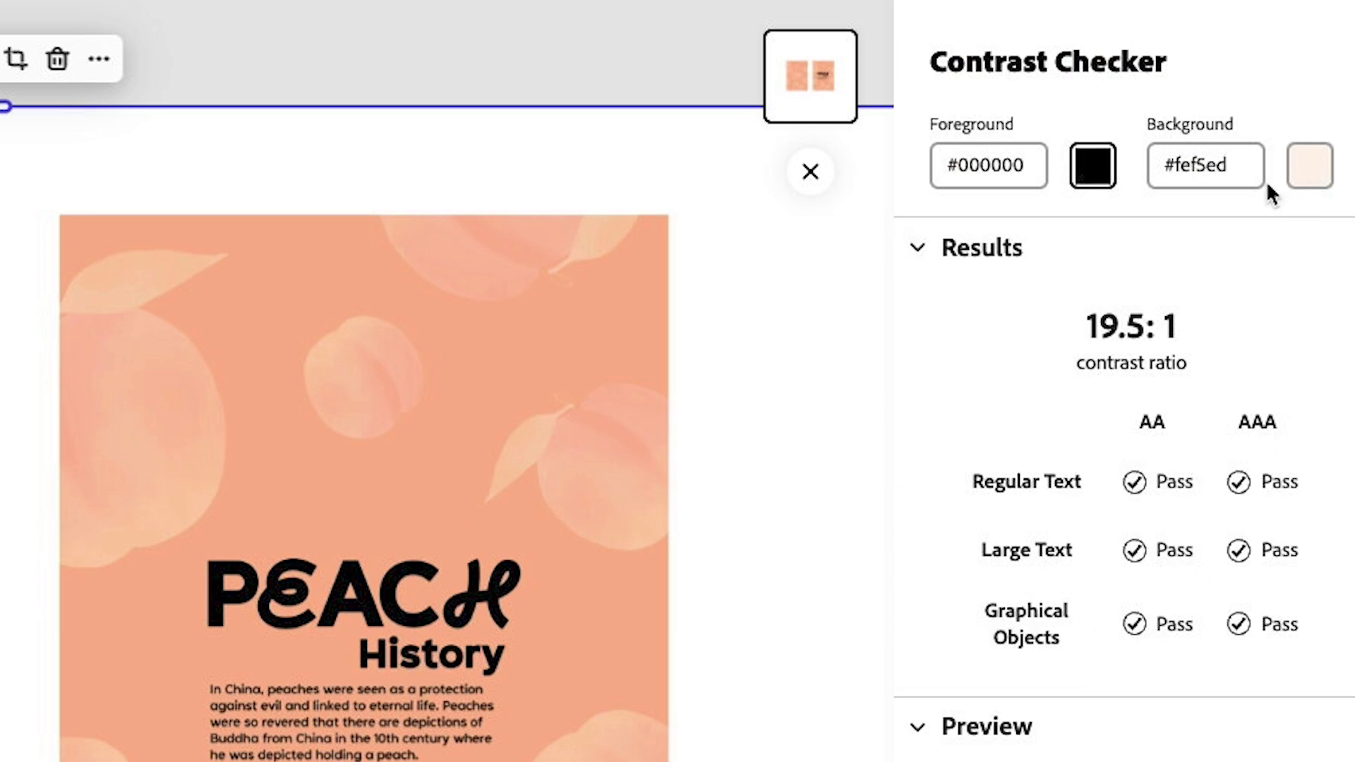
- Resample the Contrast Checker's background color from the light "History" lettering as #ffece0 and review the results
left_click(1310, 166)
left_click(925, 257)
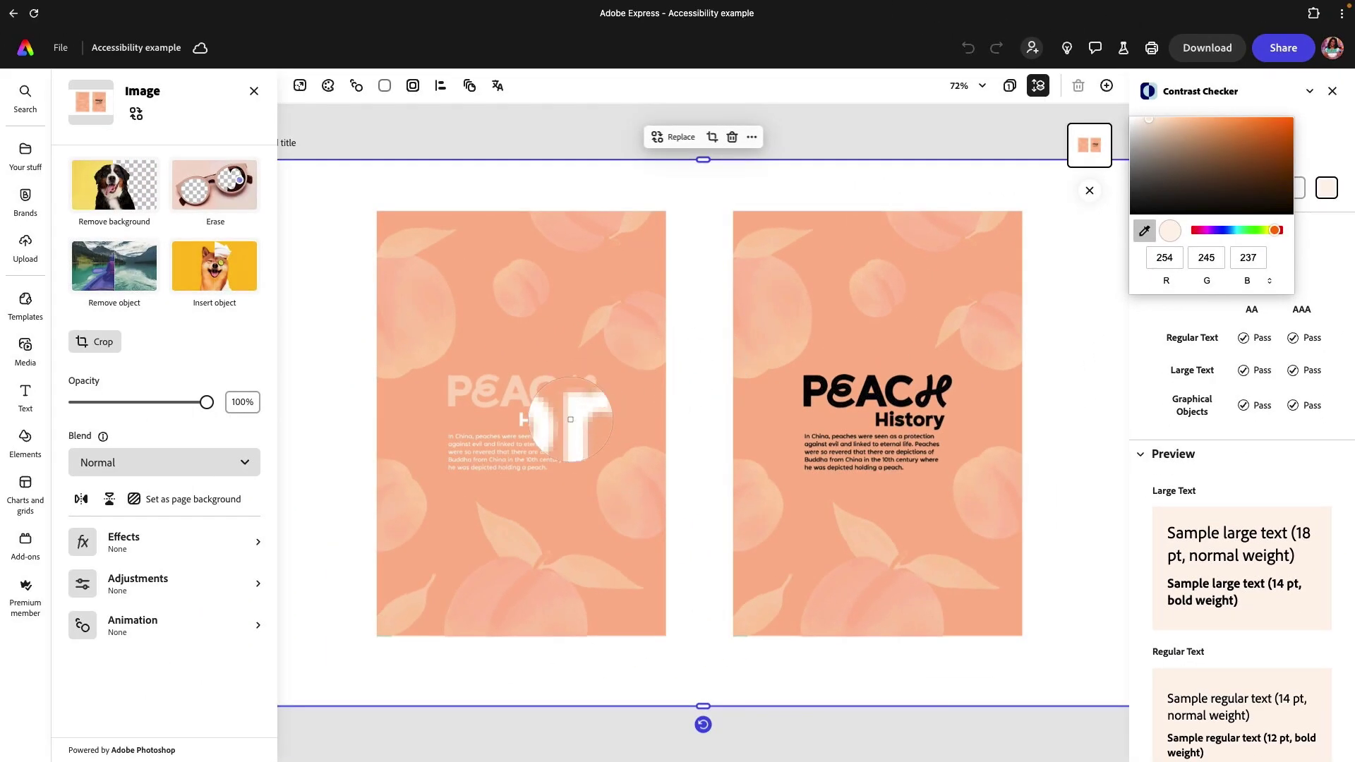
left_click(566, 421)
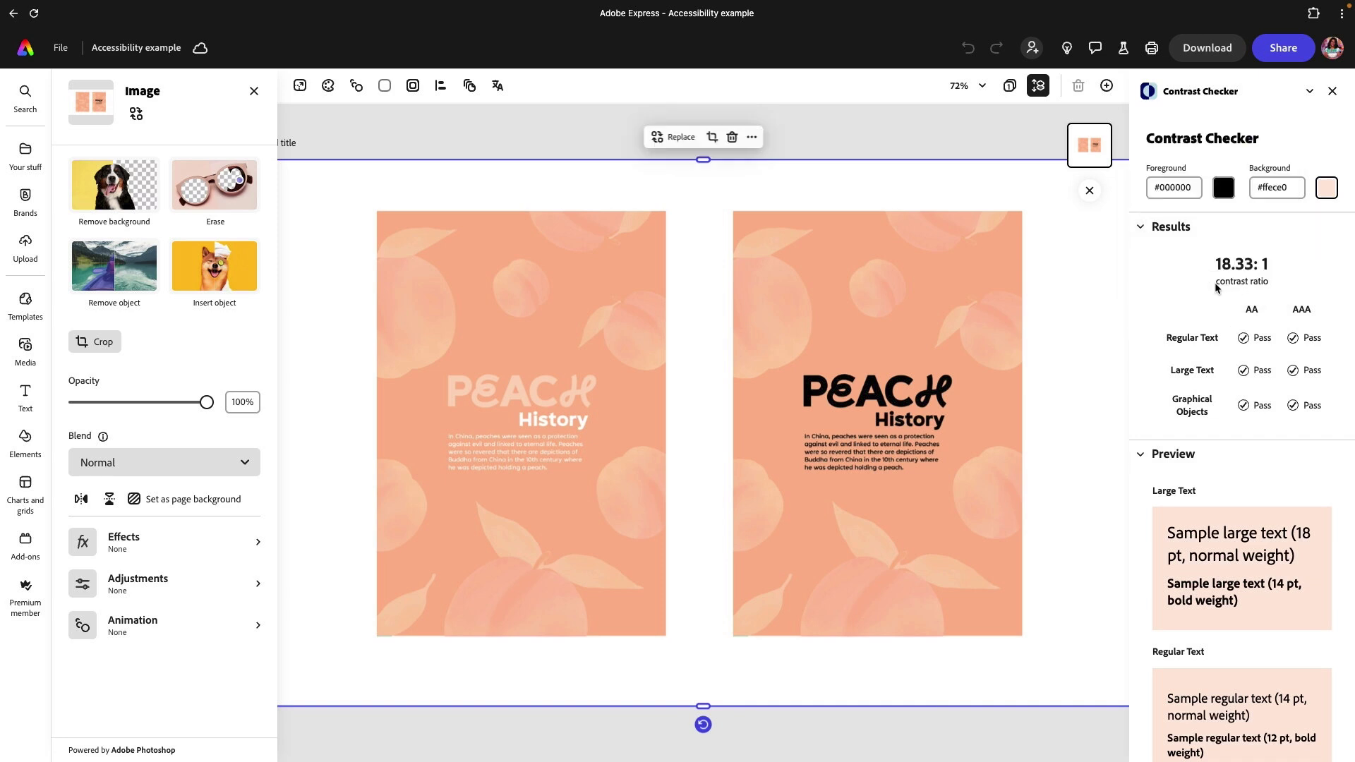
scroll(1215, 556, "down", 3)
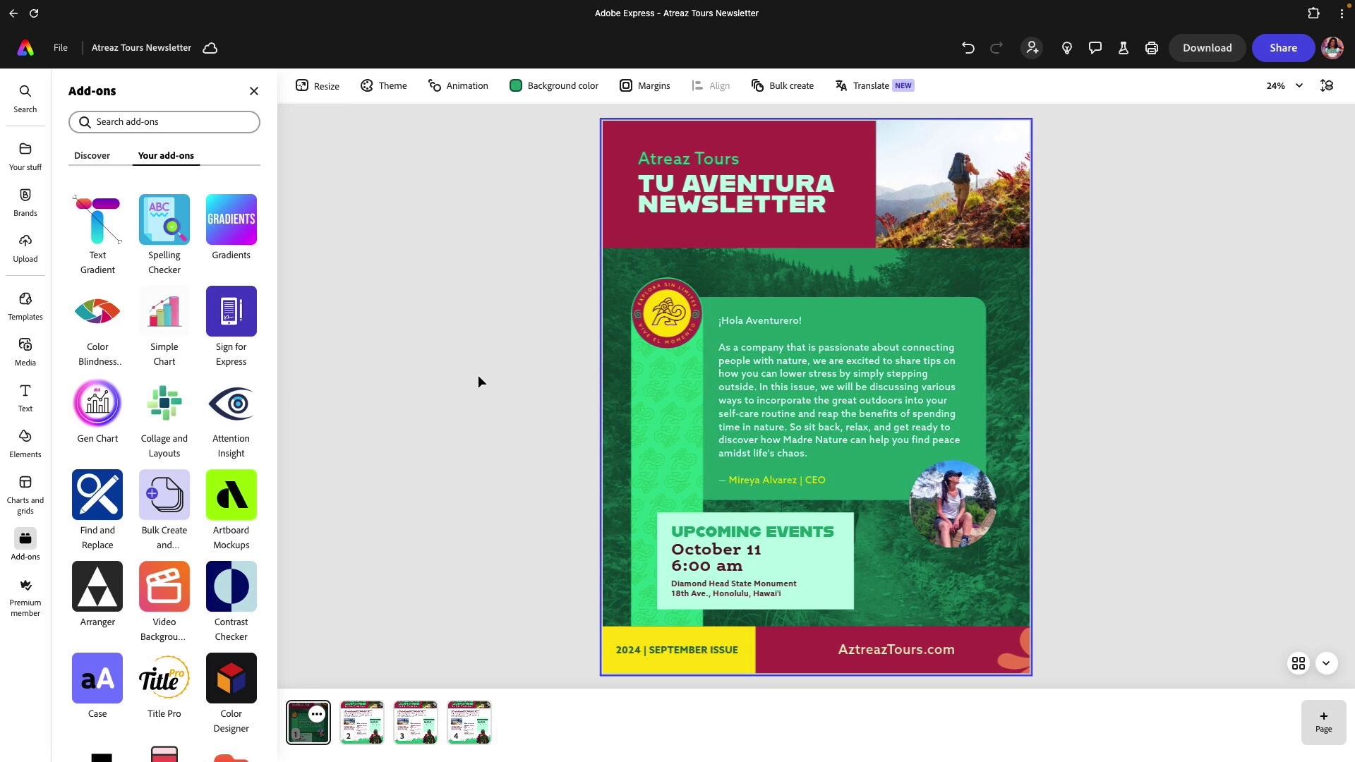
- Examine all four newsletter pages for the places where the "2024 | SEPTEMBER ISSUE" label repeats
scroll(493, 391, "down", 3)
scroll(493, 388, "down", 5)
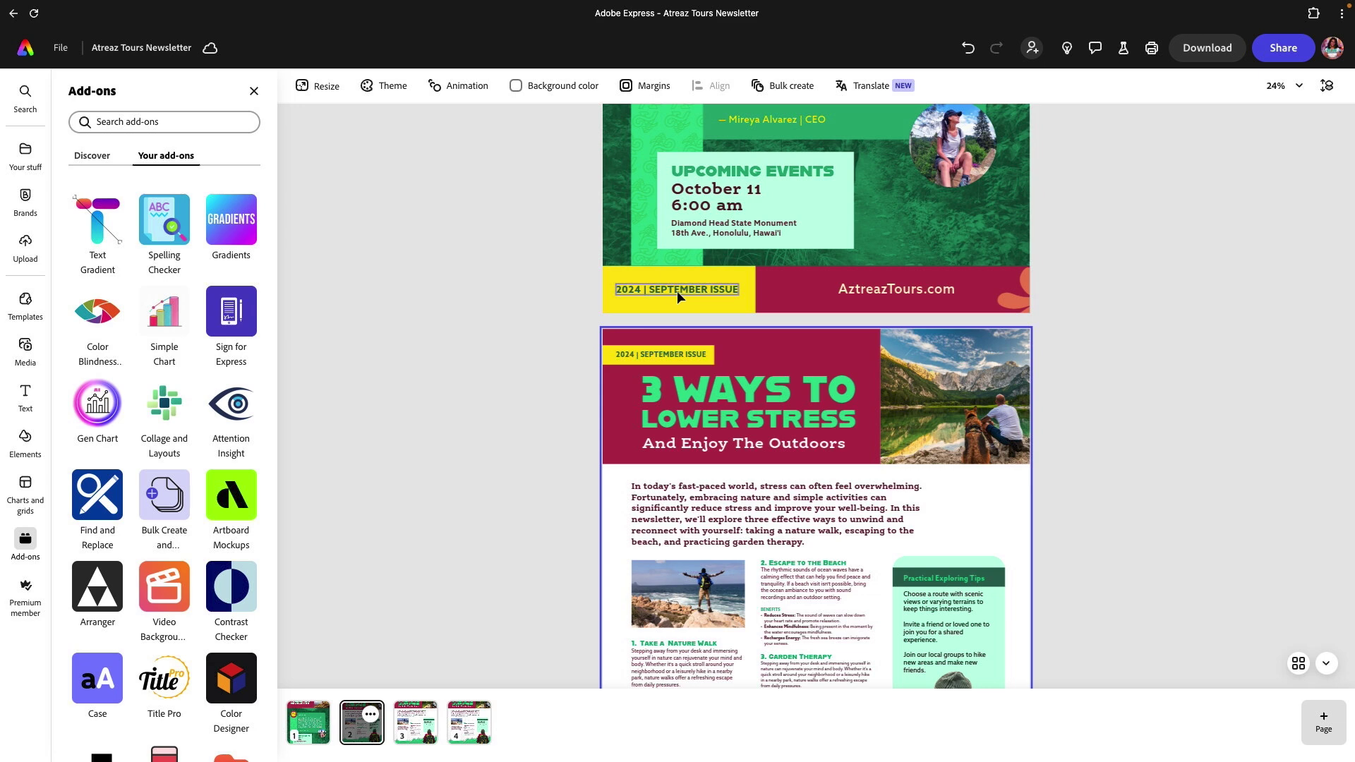
scroll(487, 516, "down", 6)
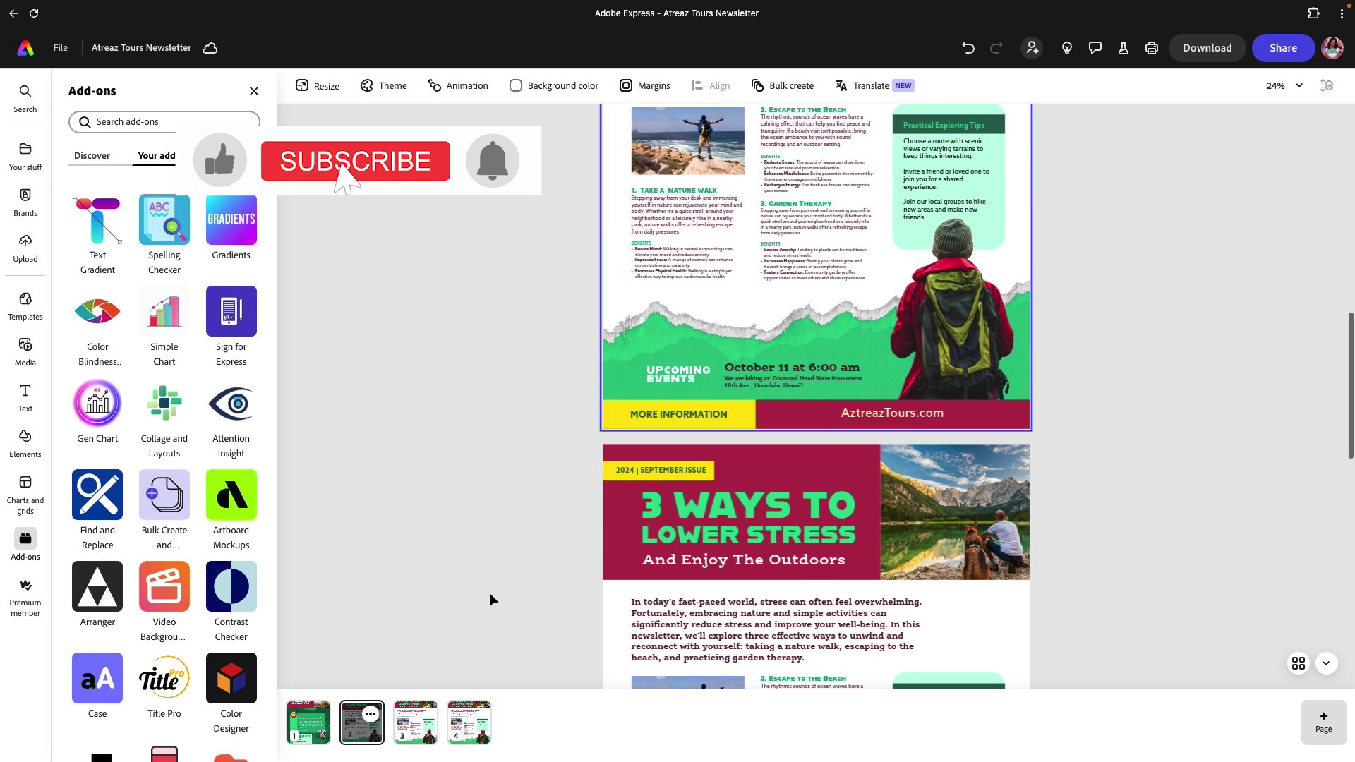
scroll(679, 439, "down", 5)
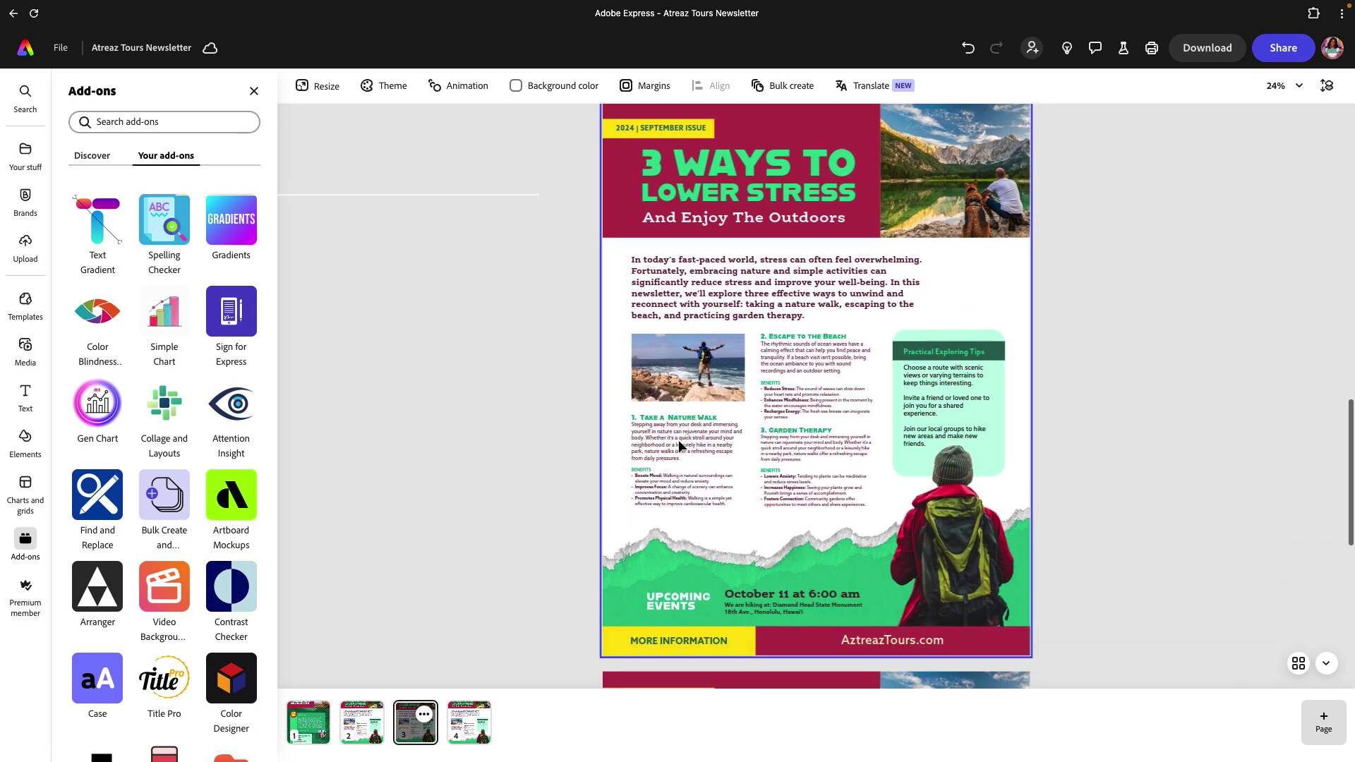
scroll(679, 439, "down", 6)
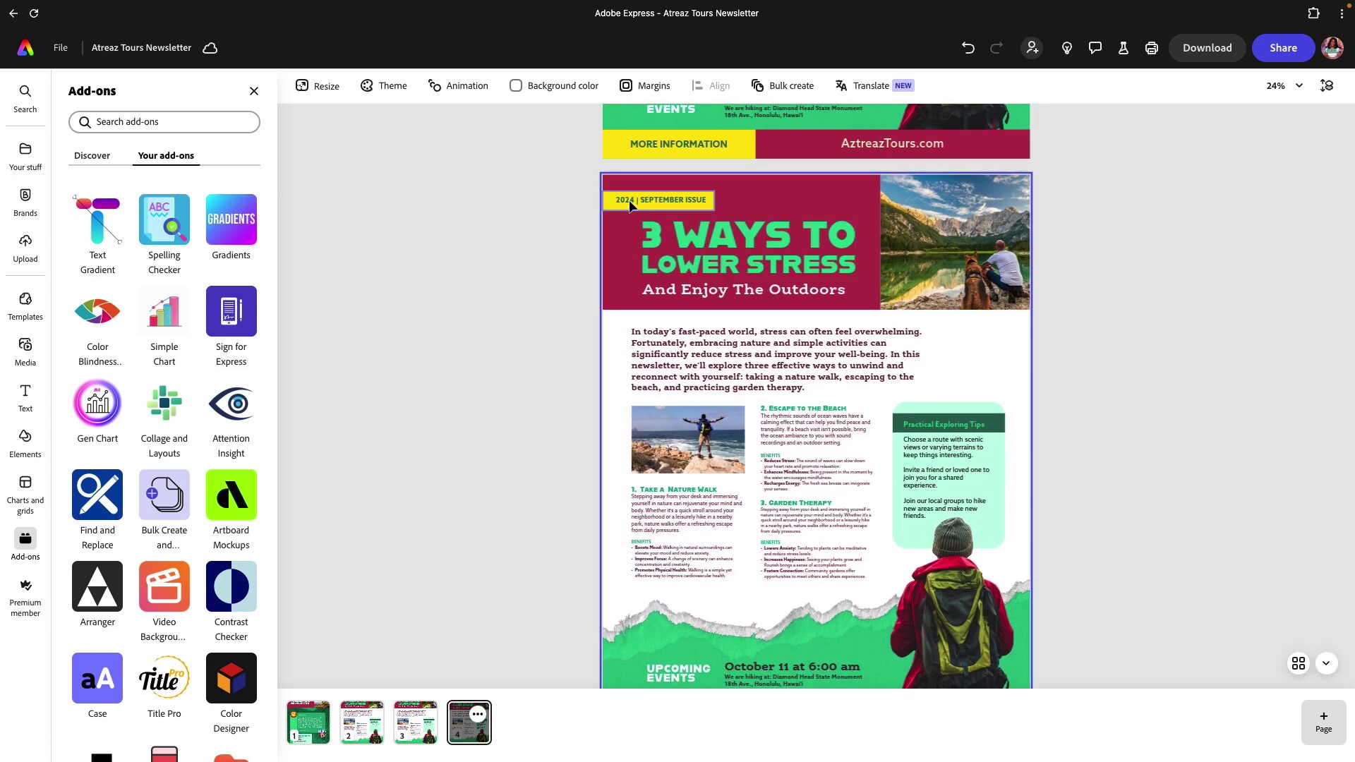
scroll(692, 422, "down", 1)
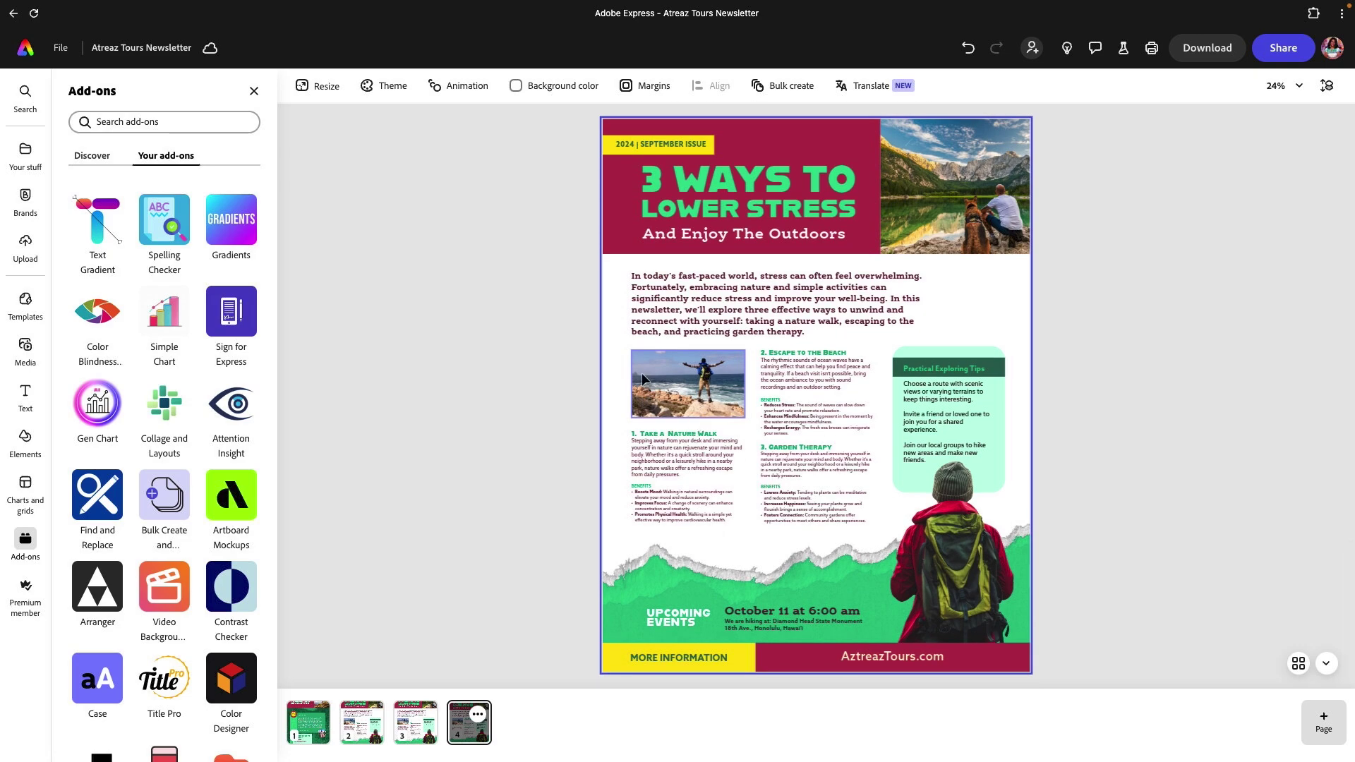
scroll(562, 315, "up", 2)
key("ctrl+z")
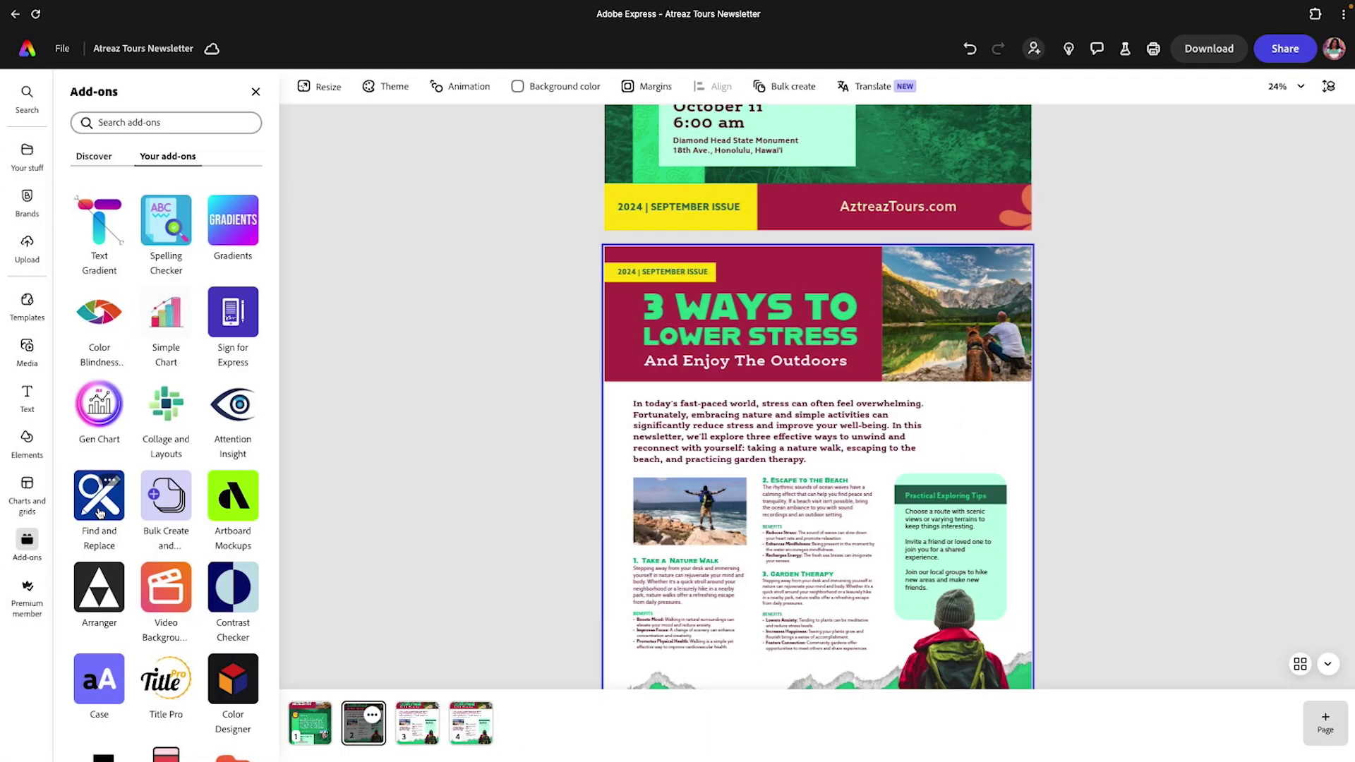
- With the Find and Replace add-on, replace every "September" in the newsletter with "JANUARY" and check the pages
left_click(99, 512)
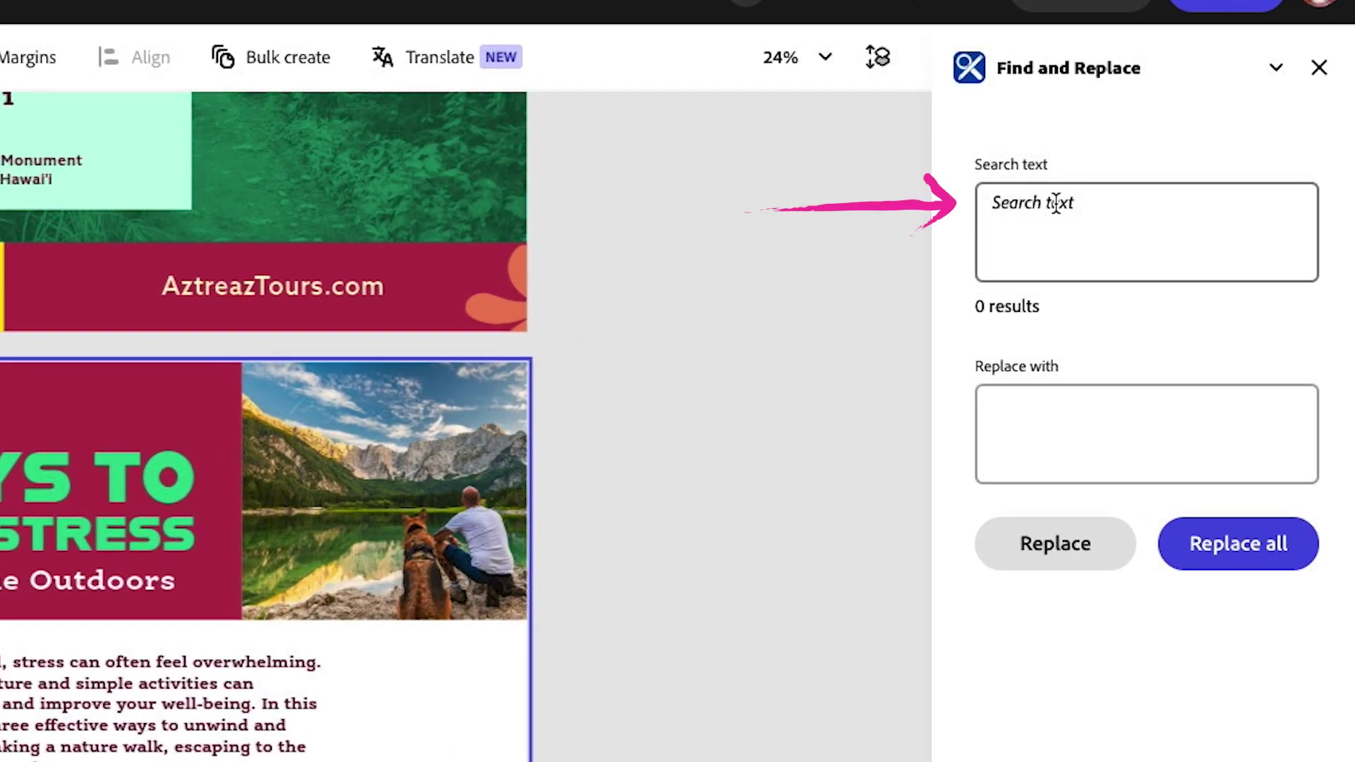
left_click(1186, 163)
type("September")
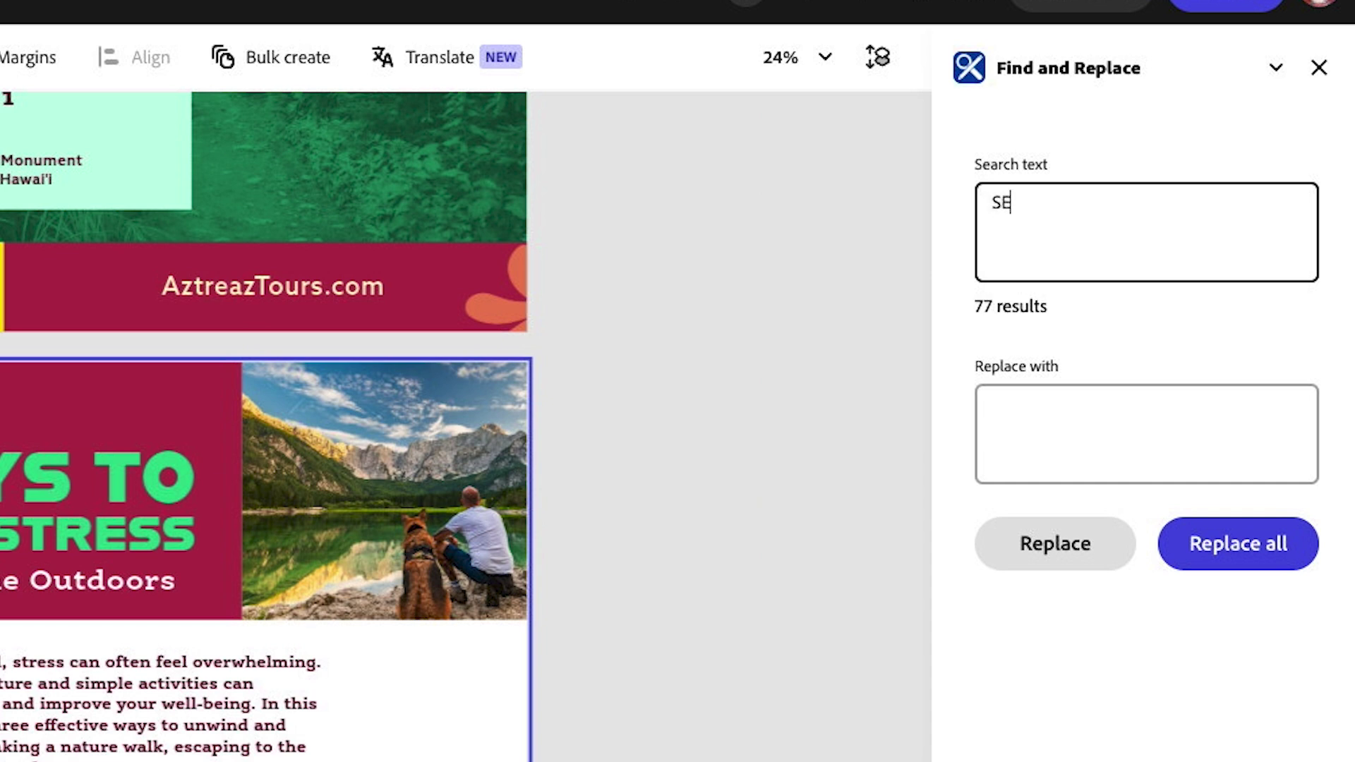
left_click(1070, 413)
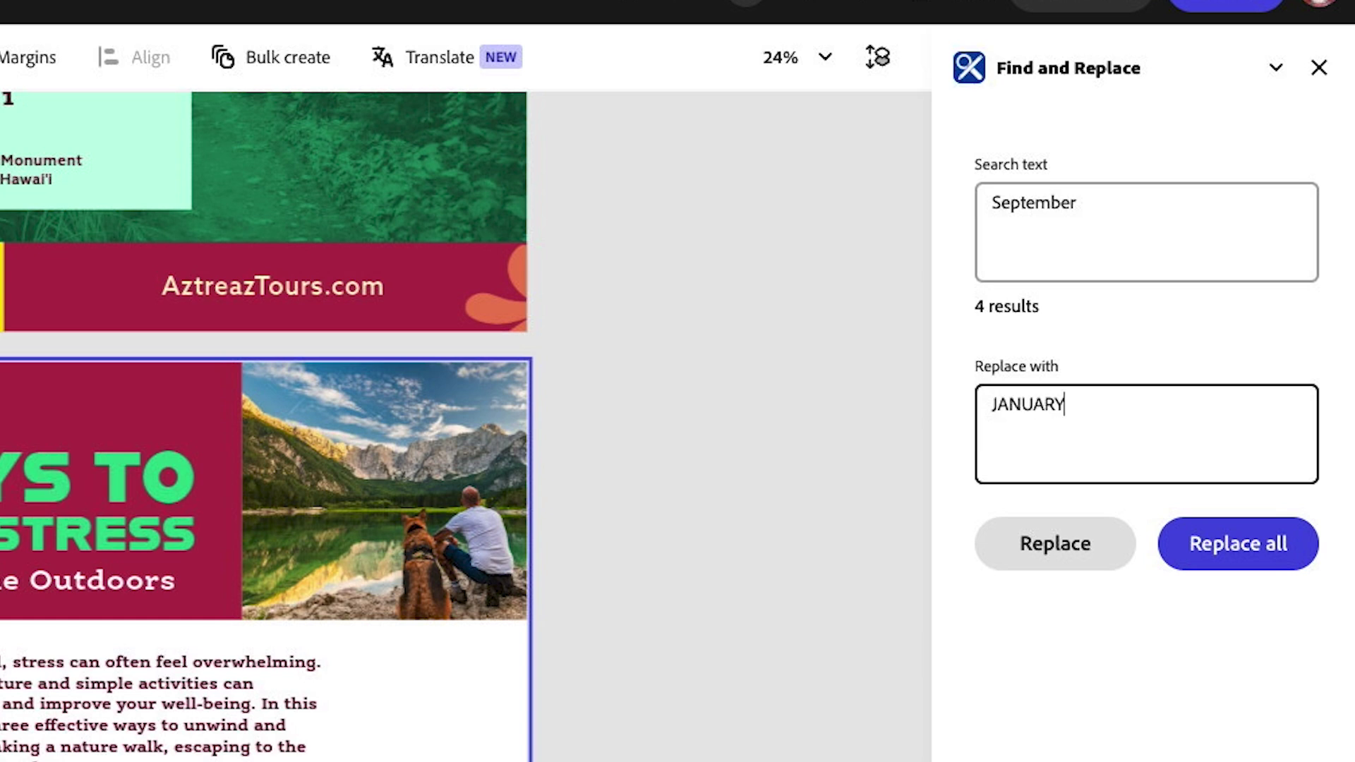
left_click(1255, 555)
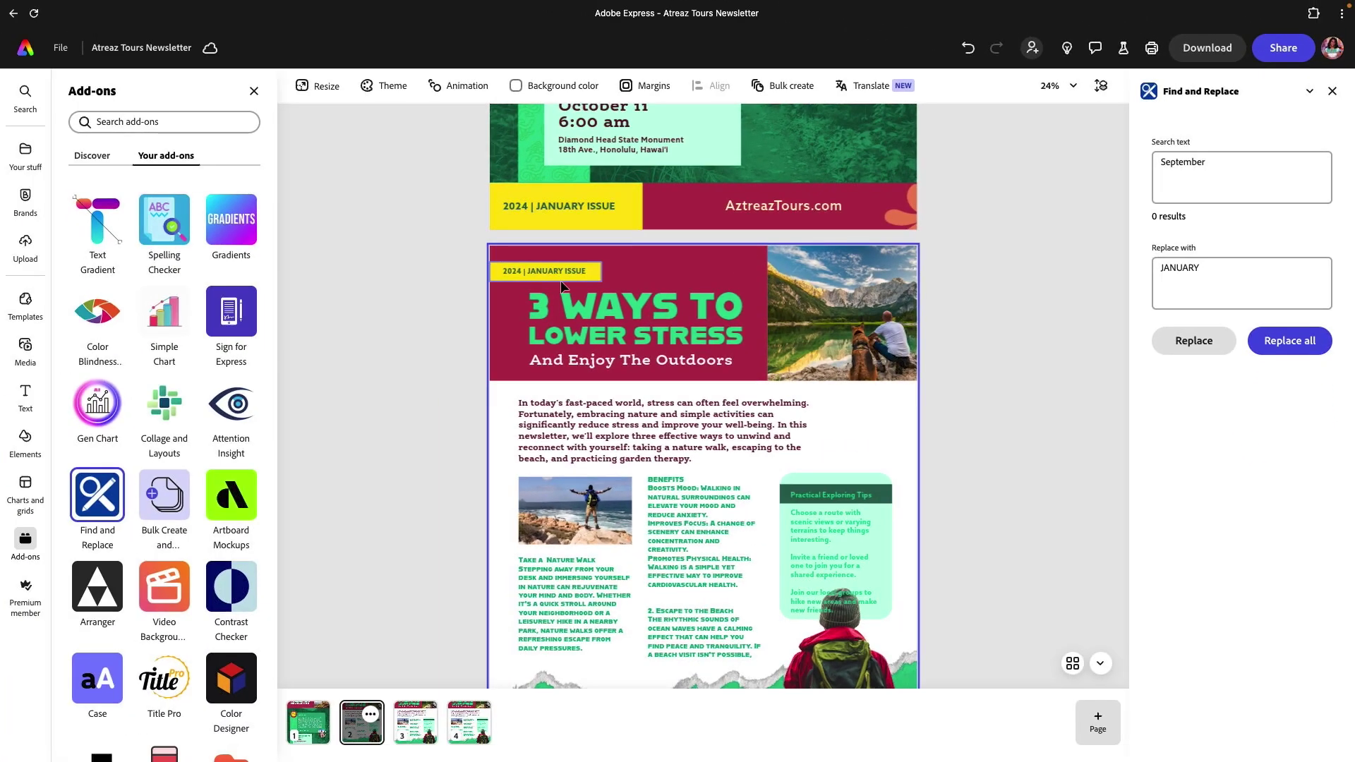
scroll(568, 320, "down", 5)
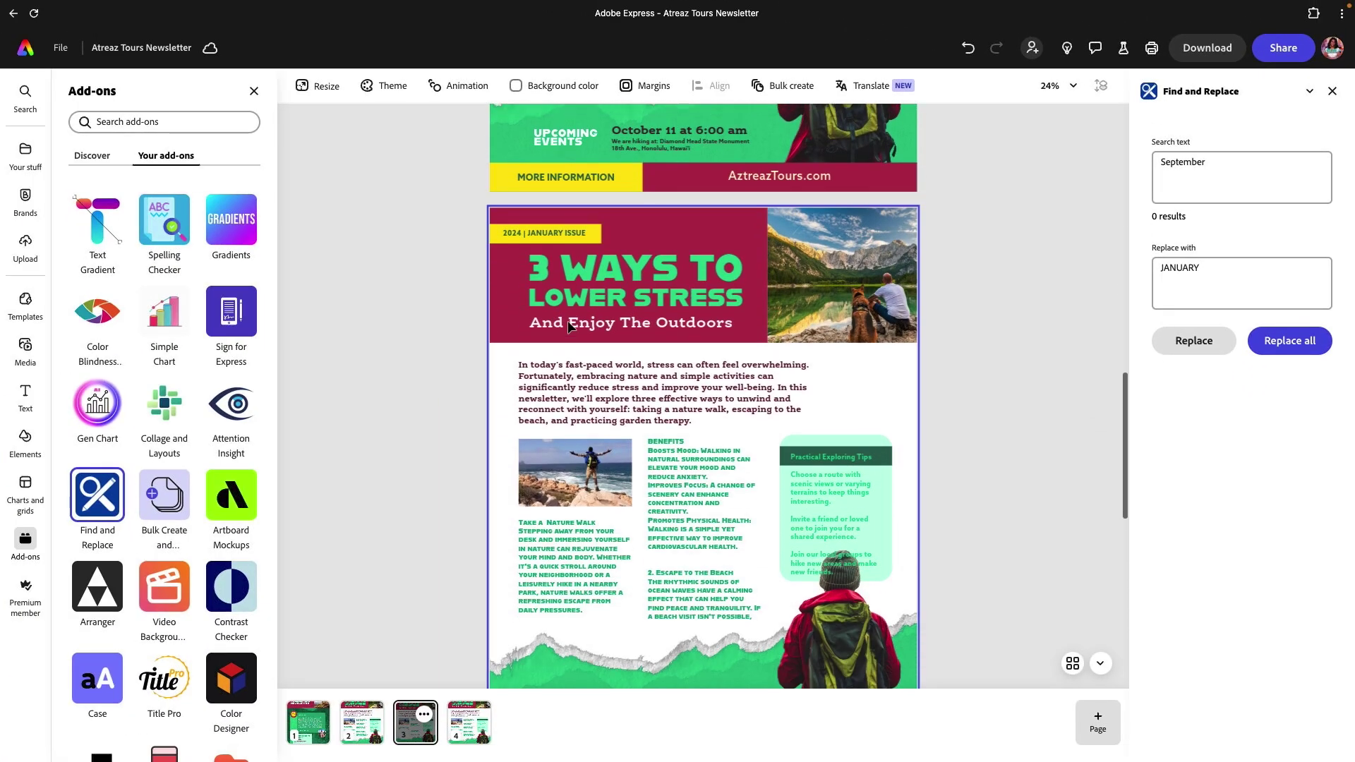
scroll(567, 320, "down", 5)
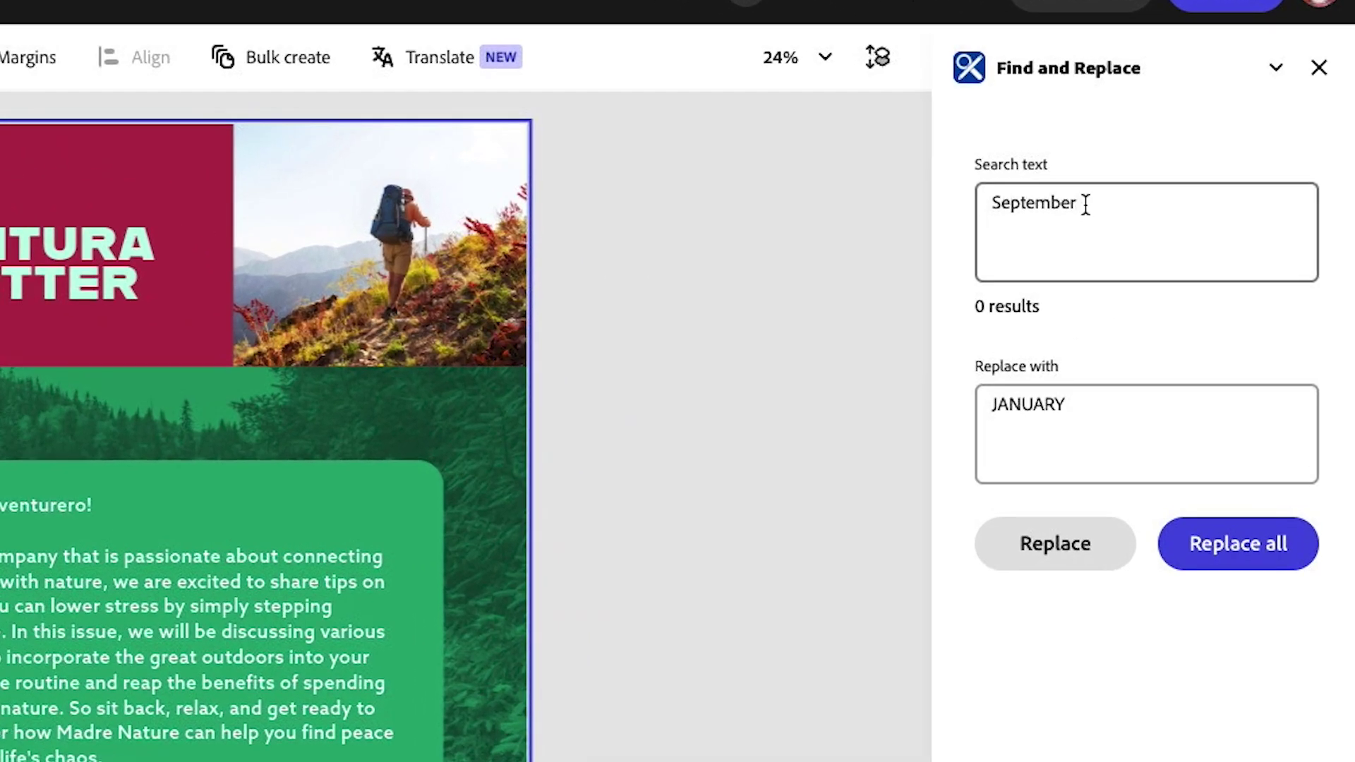
- Replace every "2024" in the newsletter with "2025" using Find and Replace
double_click(1085, 205)
type("2024")
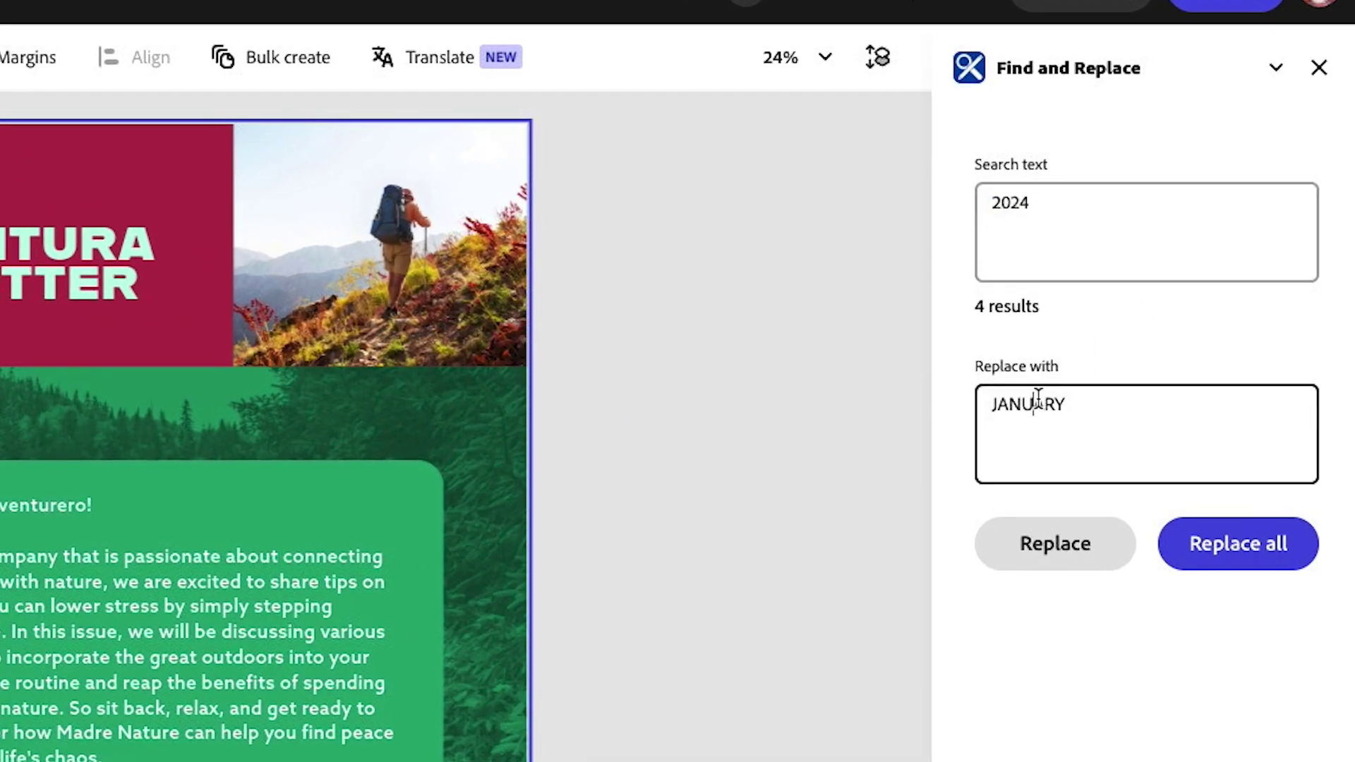
double_click(1034, 397)
type("2025")
left_click(1259, 552)
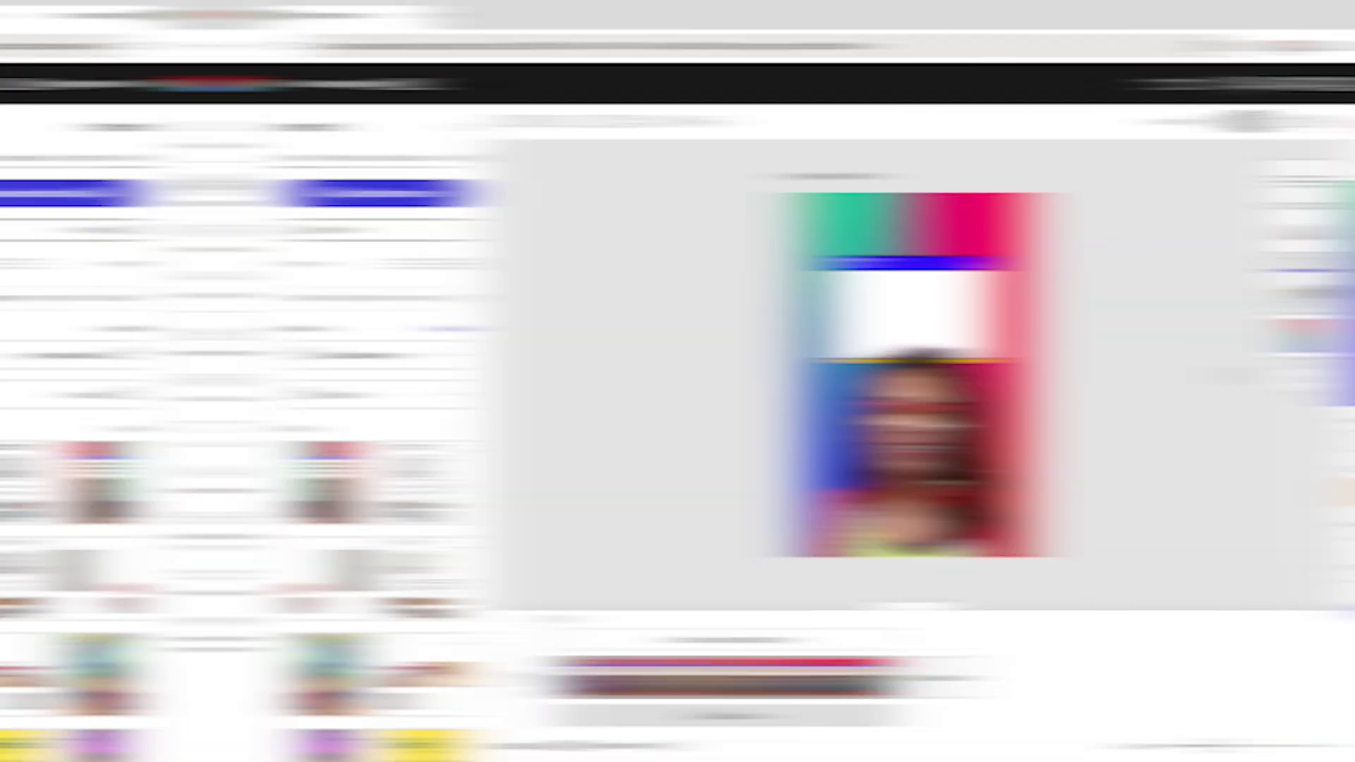
- Play page 1 of the Animated gradients design and inspect its gradient background, presenter cutout and title box layers
left_click(312, 676)
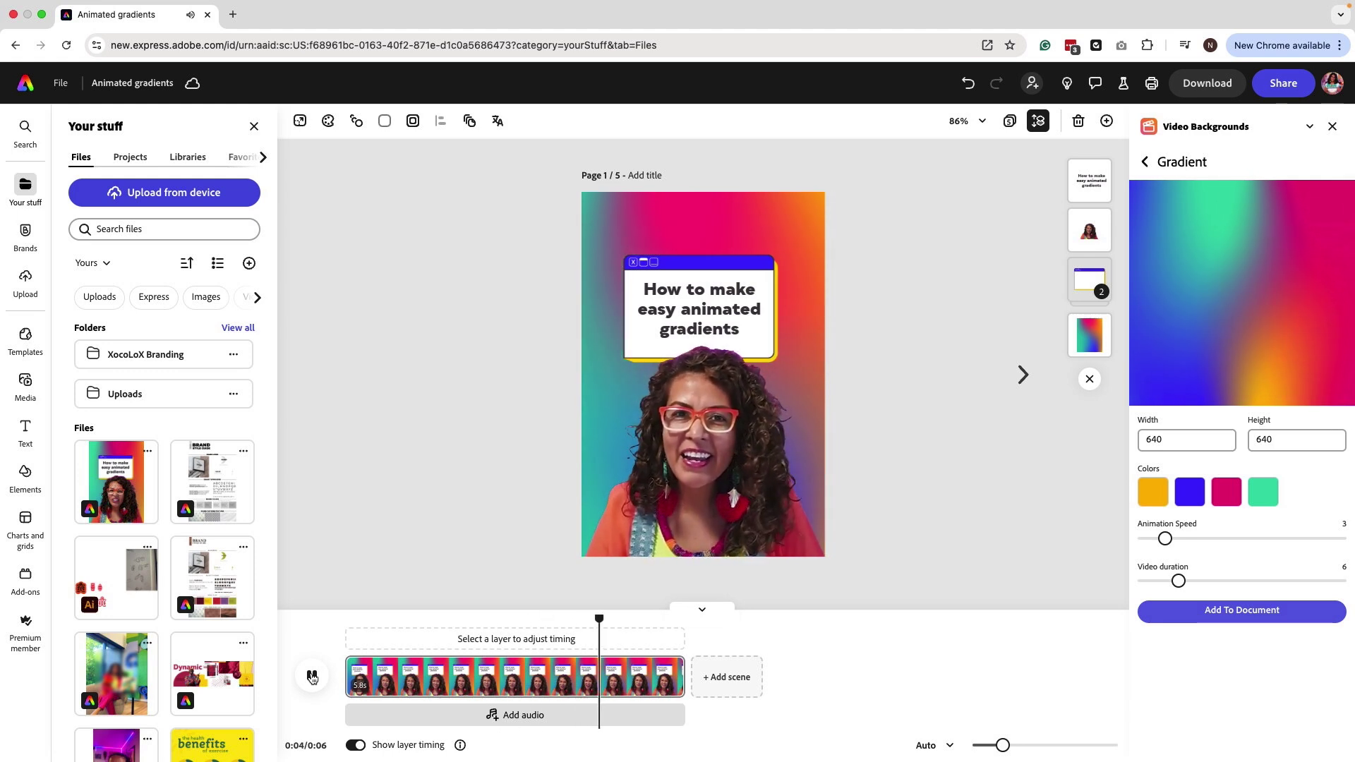
left_click(749, 226)
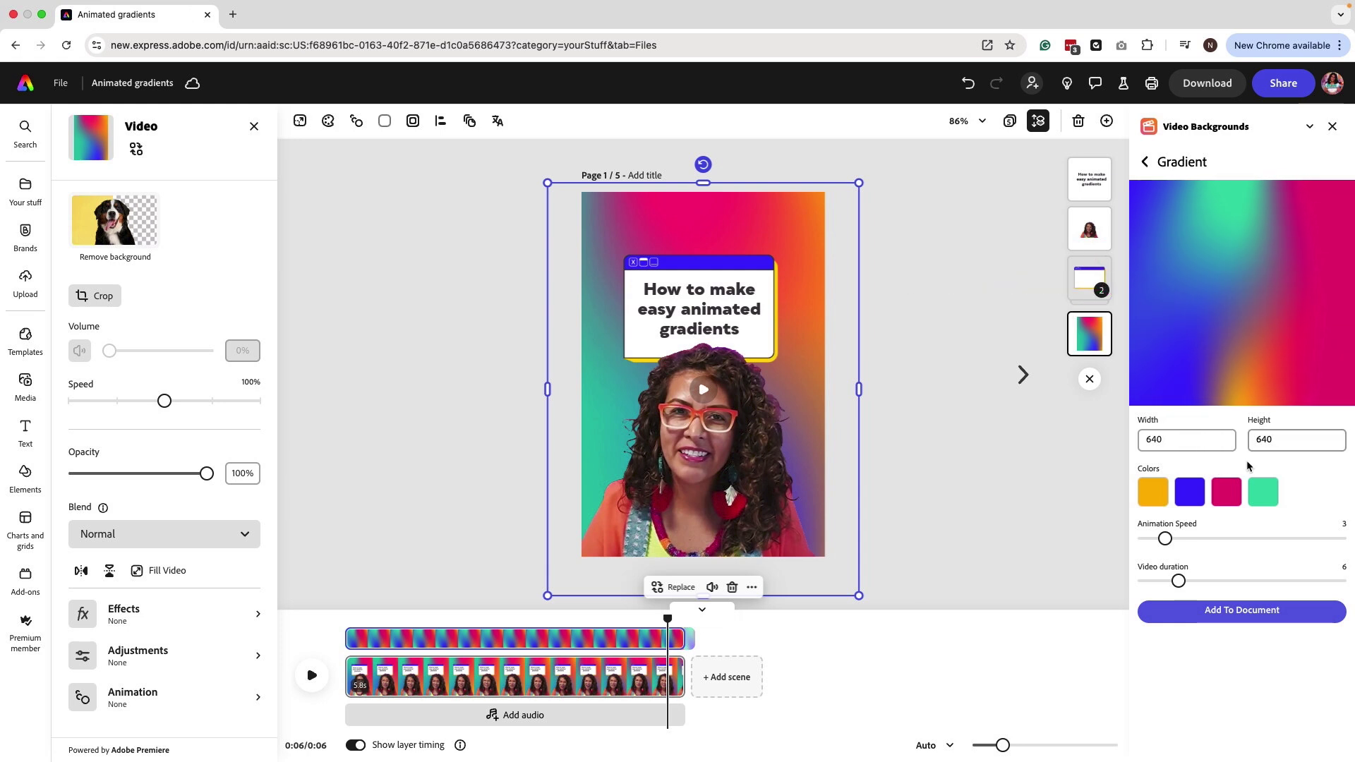
left_click(750, 431)
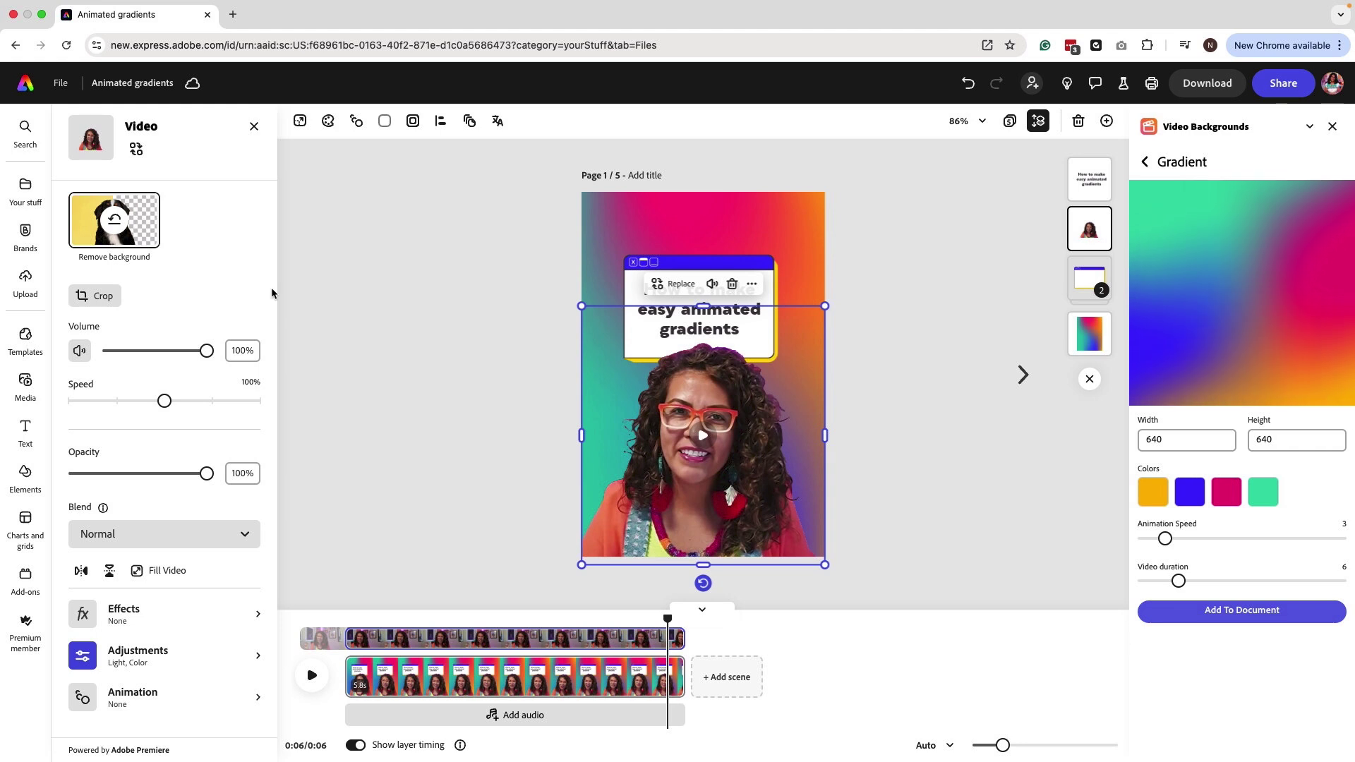
left_click(740, 267)
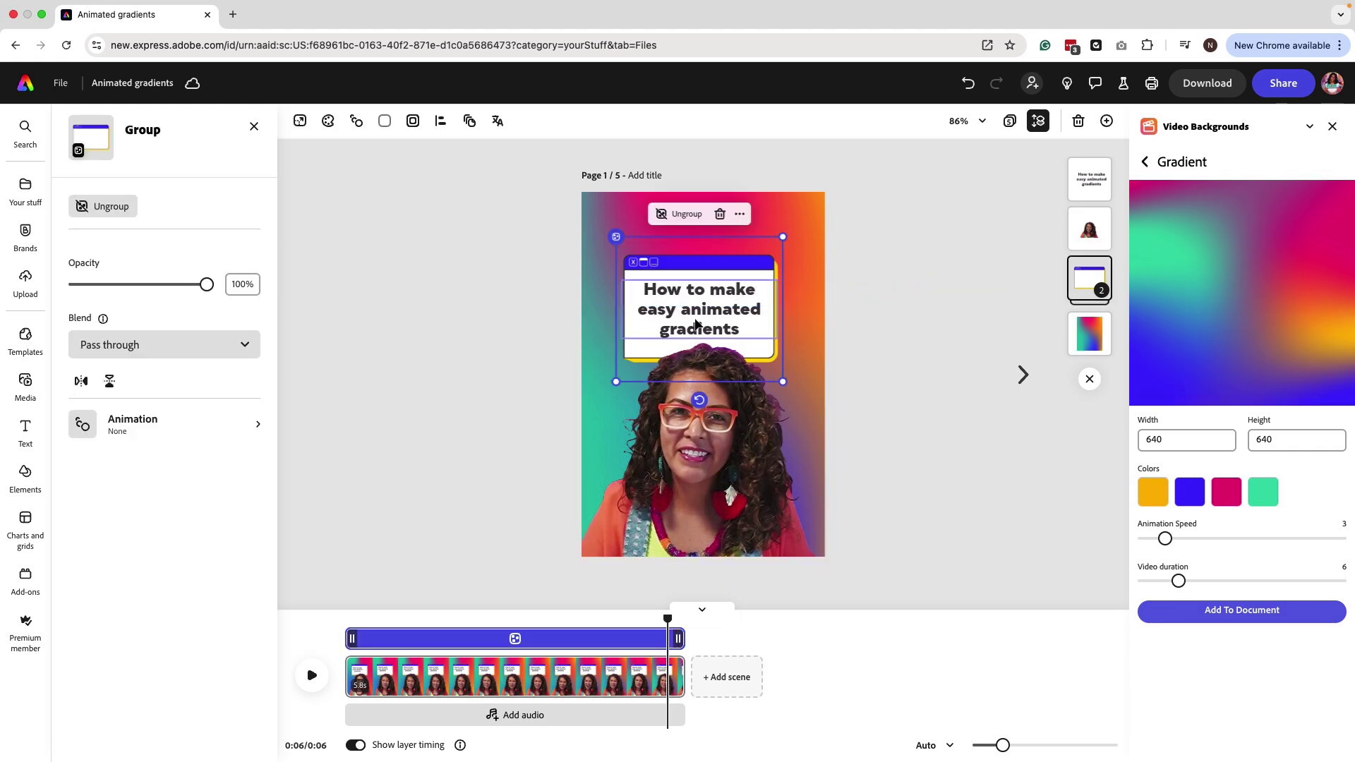
left_click(818, 282)
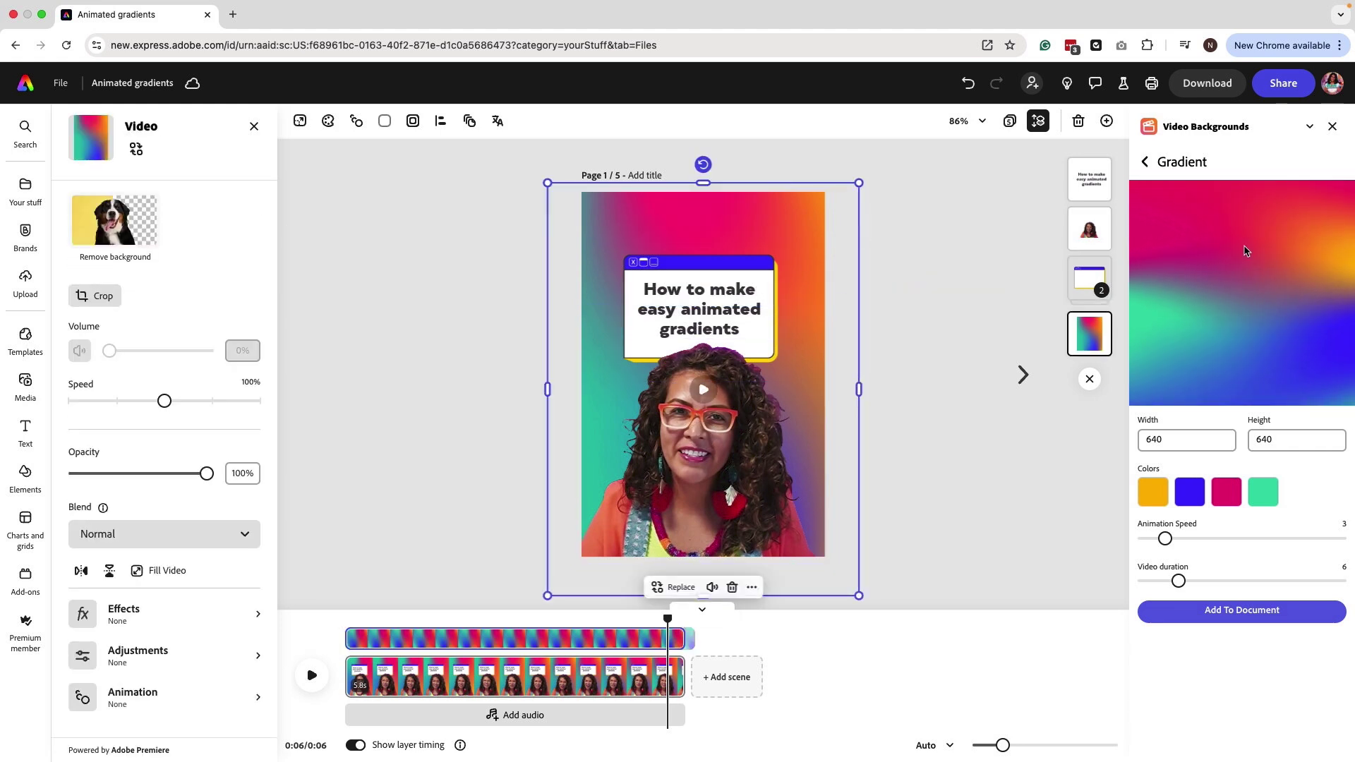
left_click(969, 240)
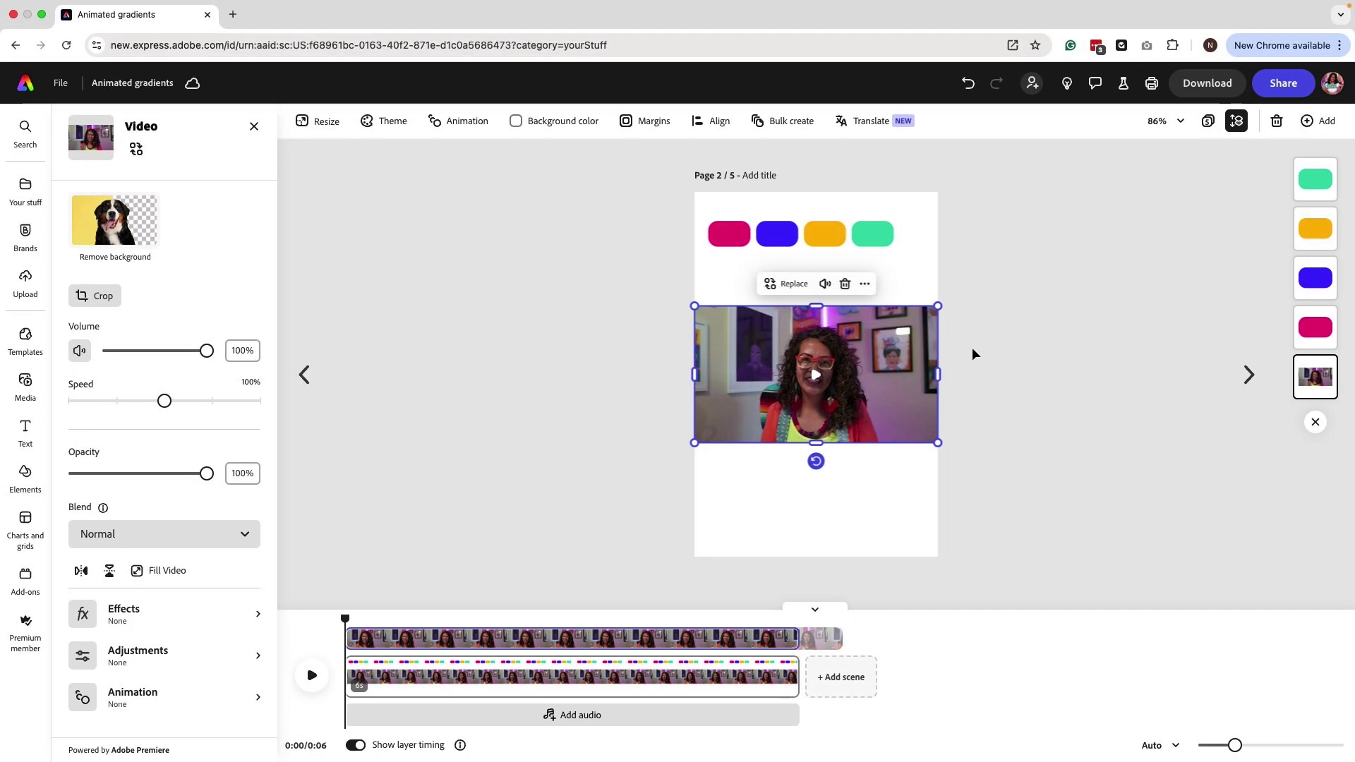
- Remove the background from the presenter video on page 2 and enlarge the cutout toward the page's lower edge
left_click(569, 351)
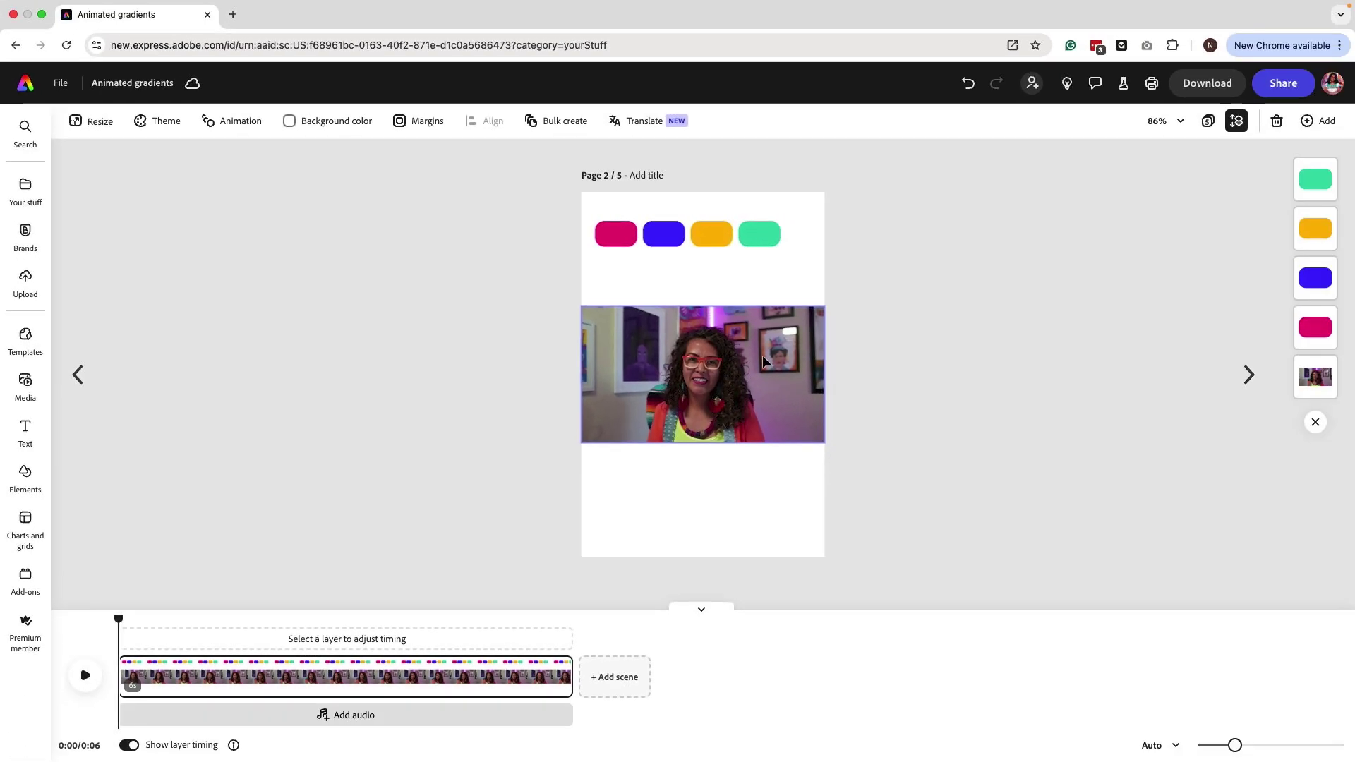
left_click(762, 357)
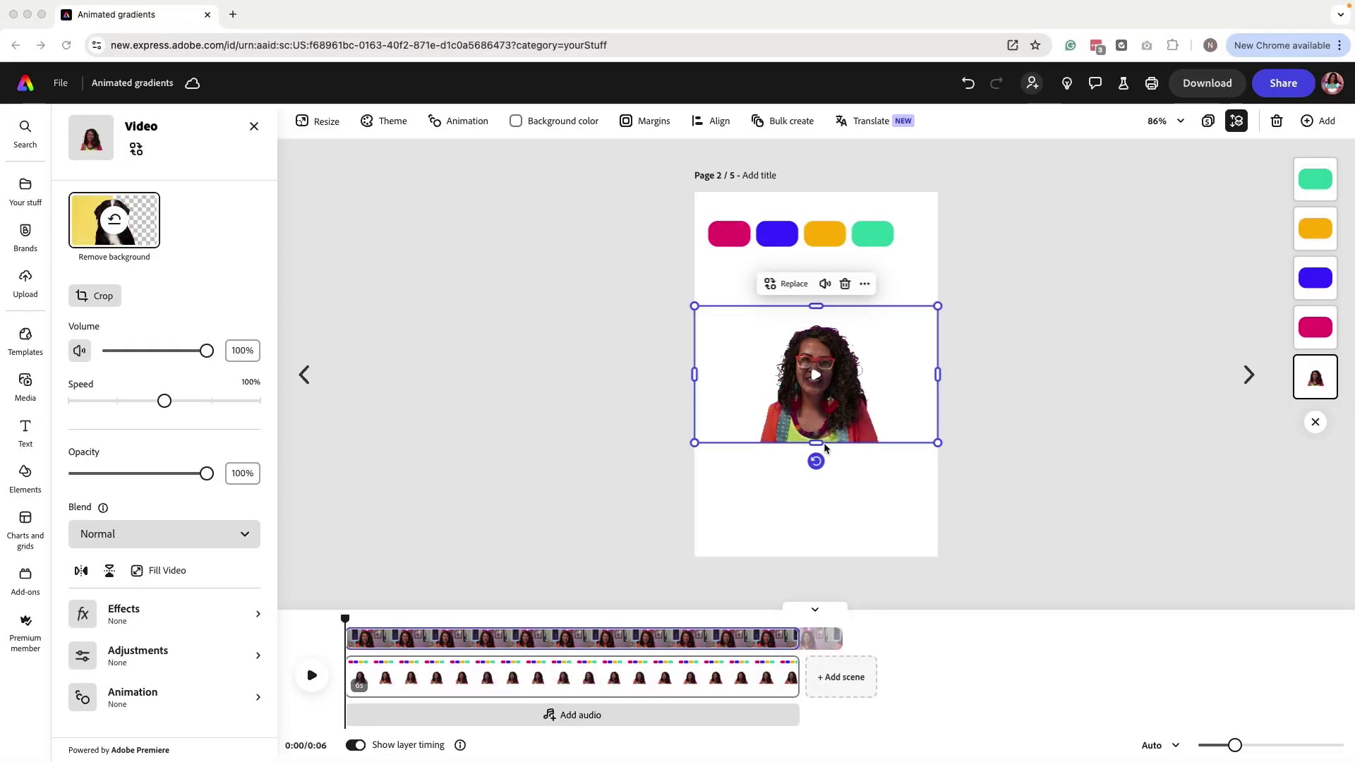
left_click_drag(827, 428, 820, 550)
- Crop the presenter video's frame at the top and both sides so it fits closely around the cutout
left_click_drag(811, 427, 807, 360)
left_click_drag(930, 462, 912, 462)
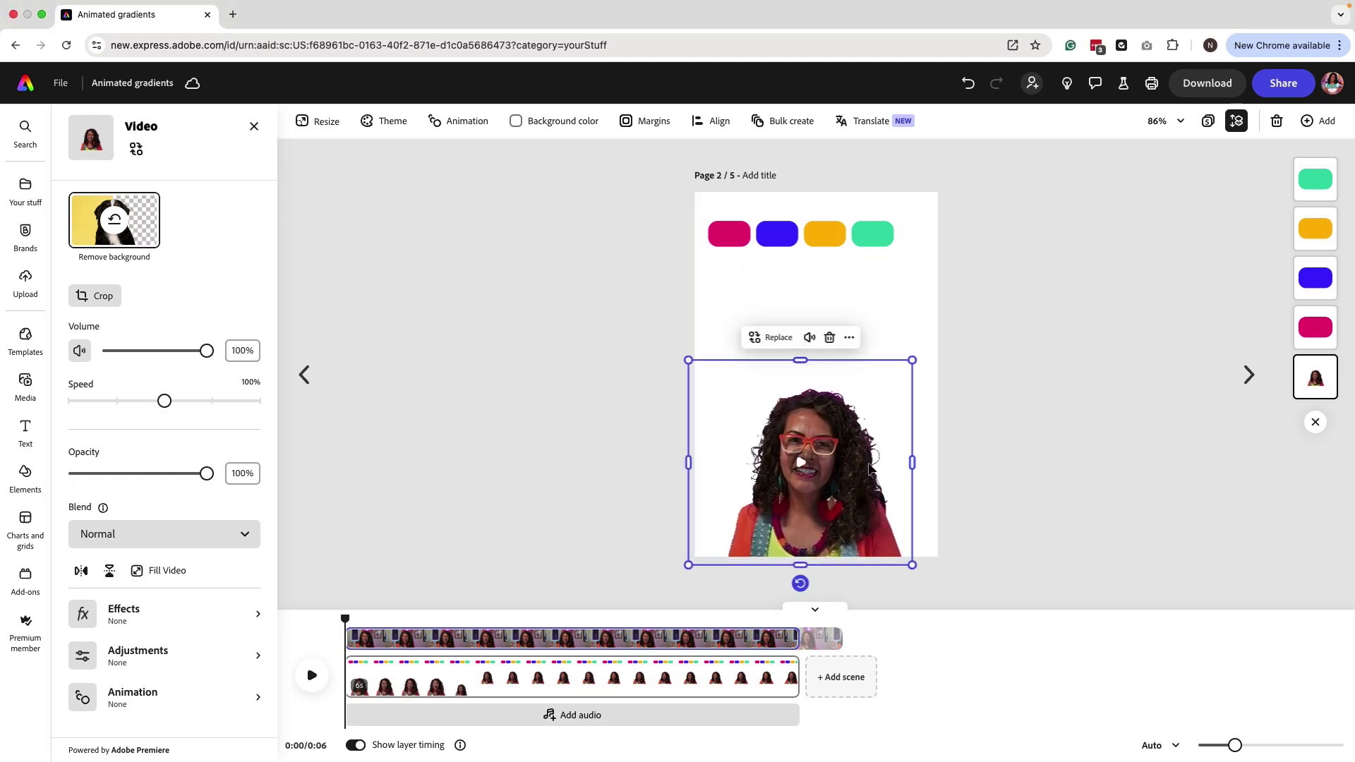
left_click_drag(805, 361, 801, 375)
left_click_drag(690, 467, 721, 469)
left_click_drag(914, 469, 907, 470)
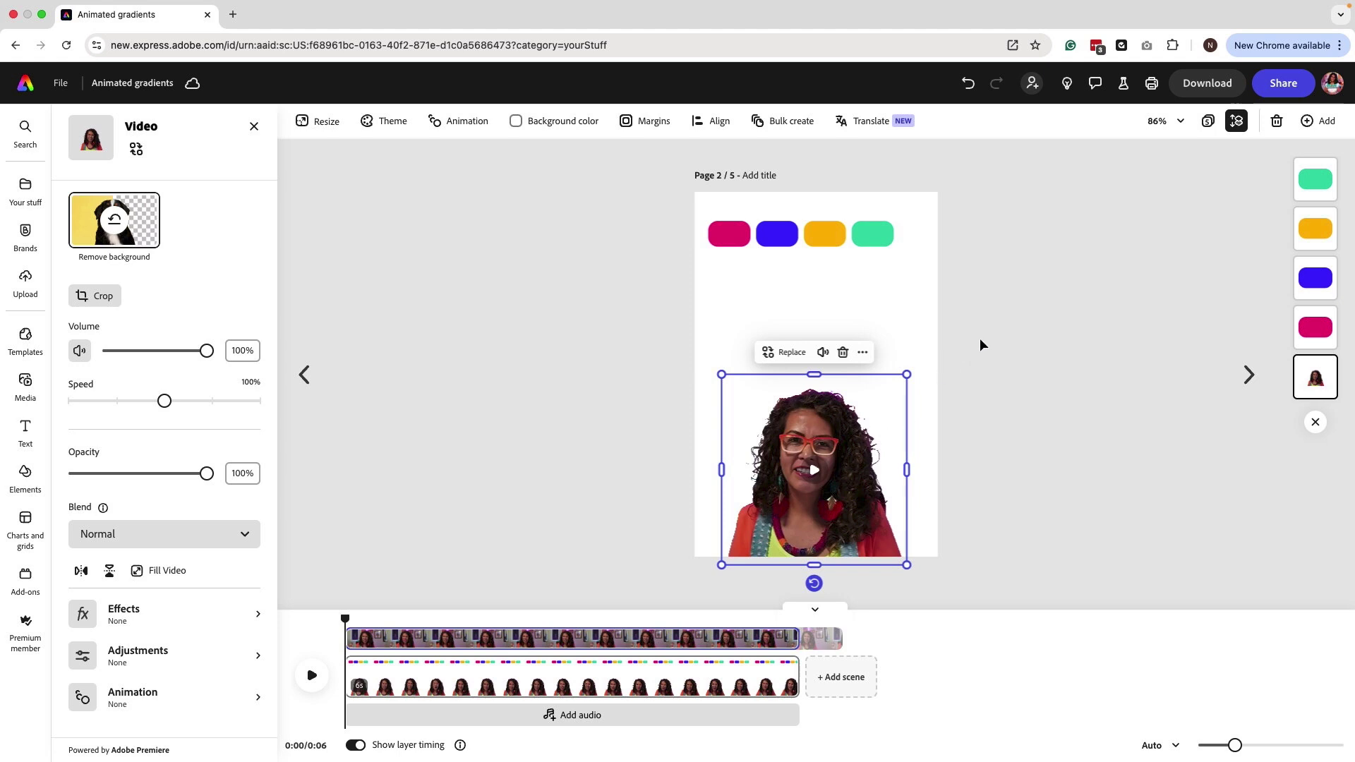
left_click(977, 235)
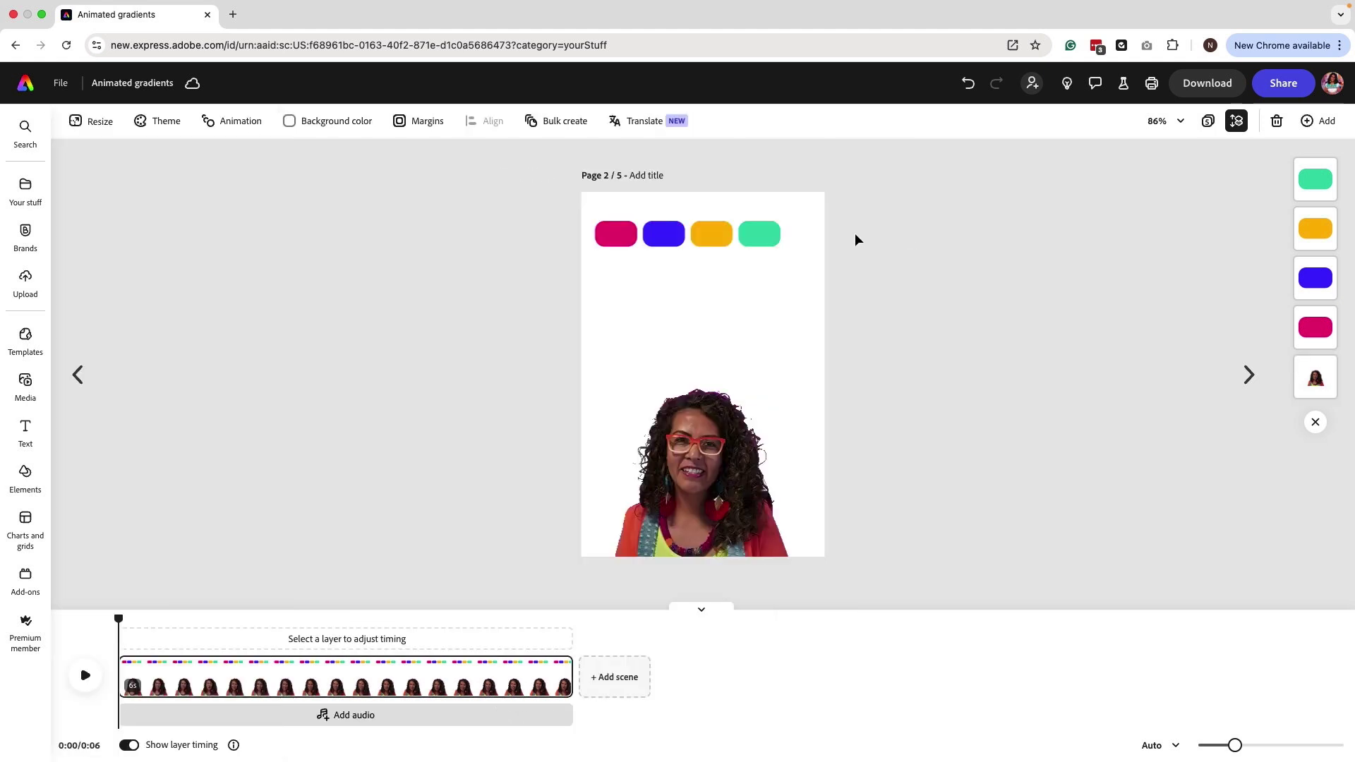
- Examine the shape elements and the fill colors of the green, blue, magenta and yellow rounded rectangles on page 2
left_click(751, 234)
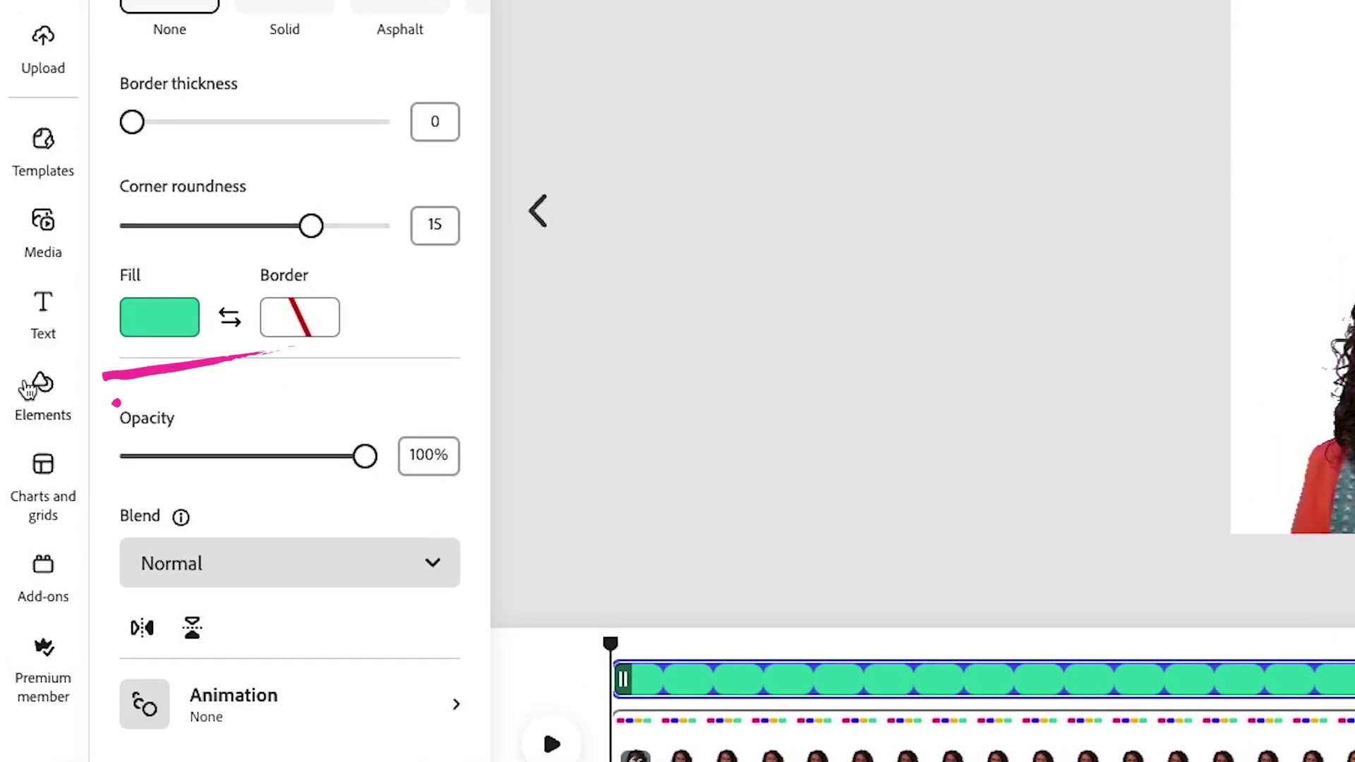
left_click(26, 475)
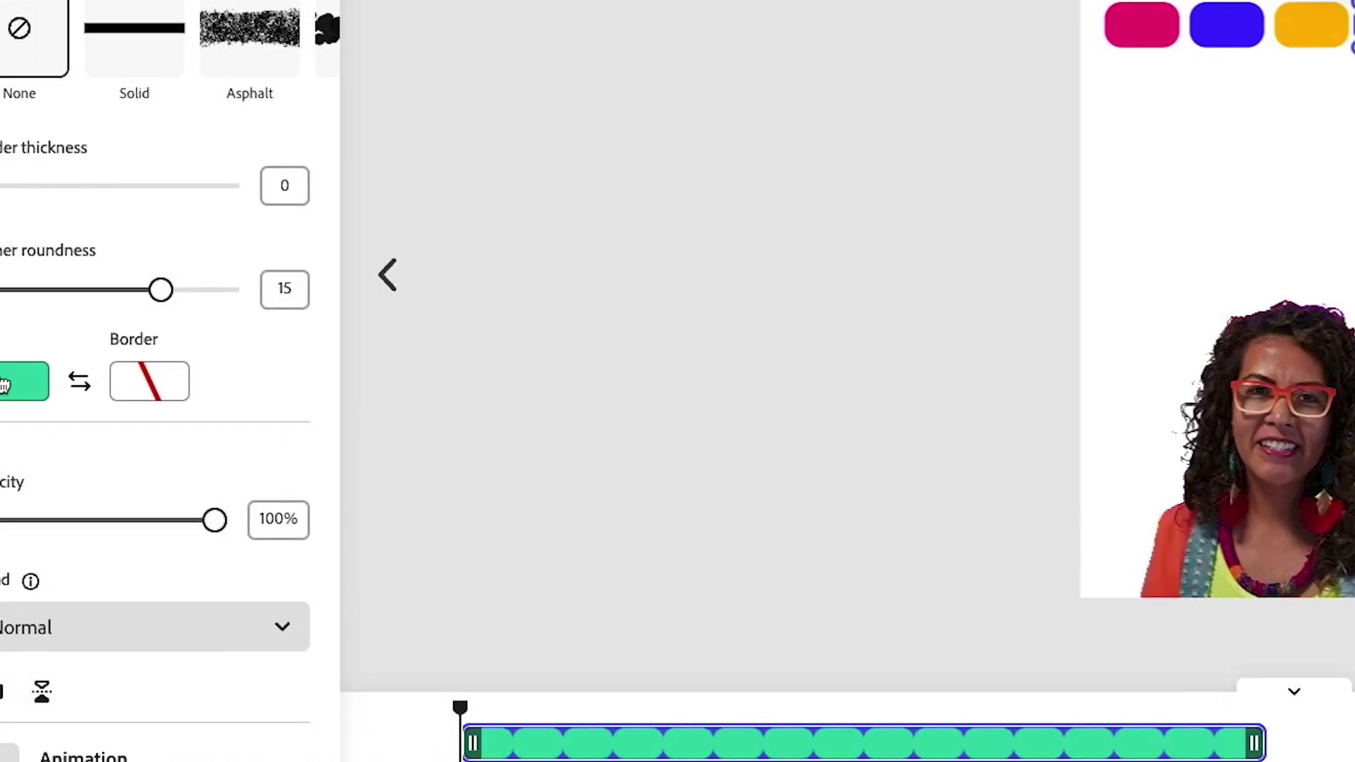
left_click(3, 385)
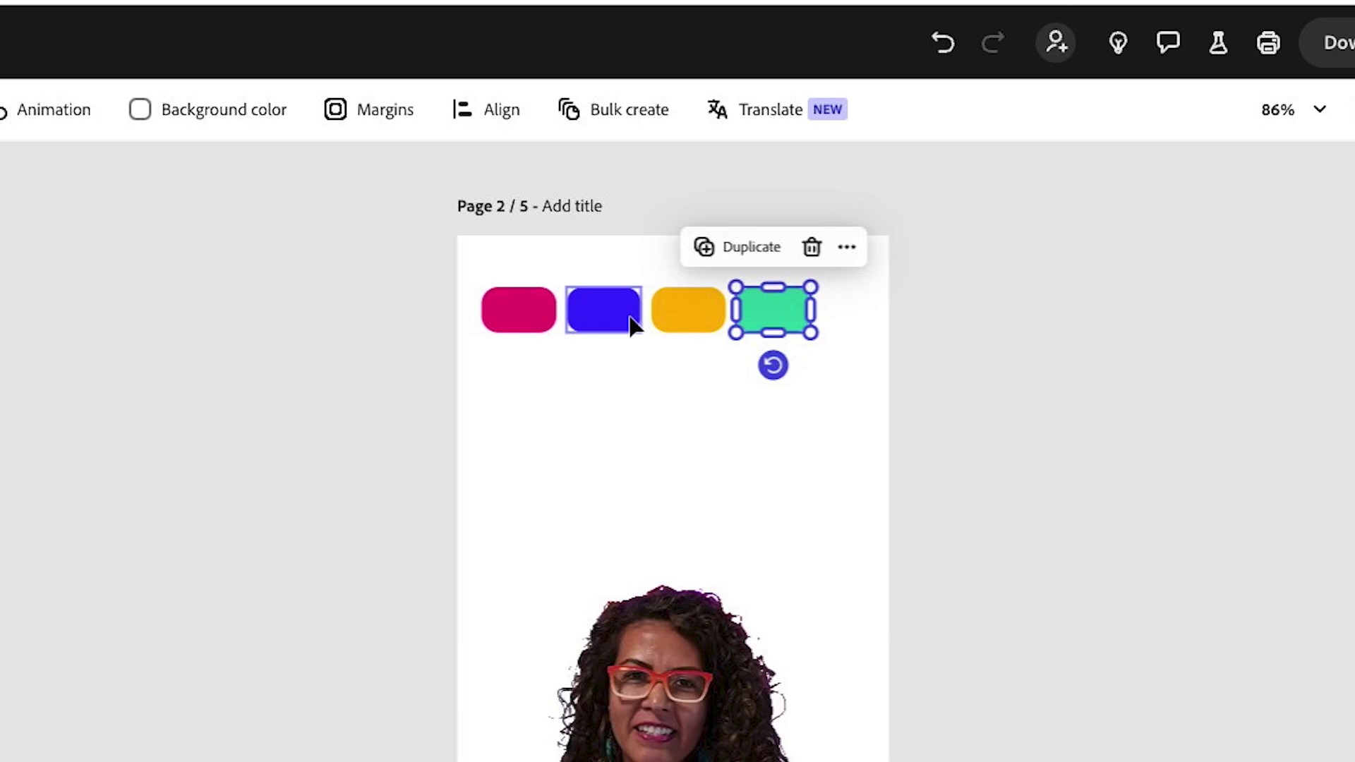
left_click(616, 318)
left_click(538, 321)
left_click(664, 316)
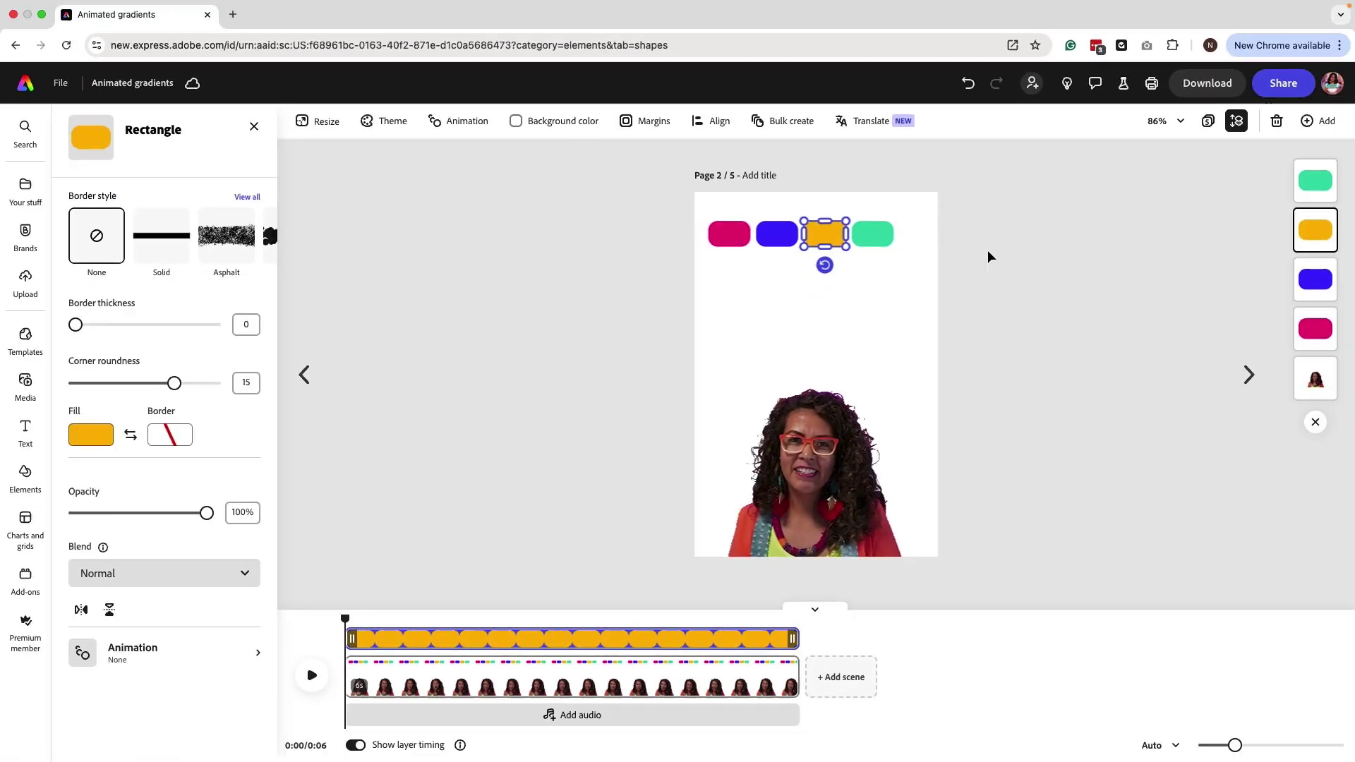
left_click(645, 281)
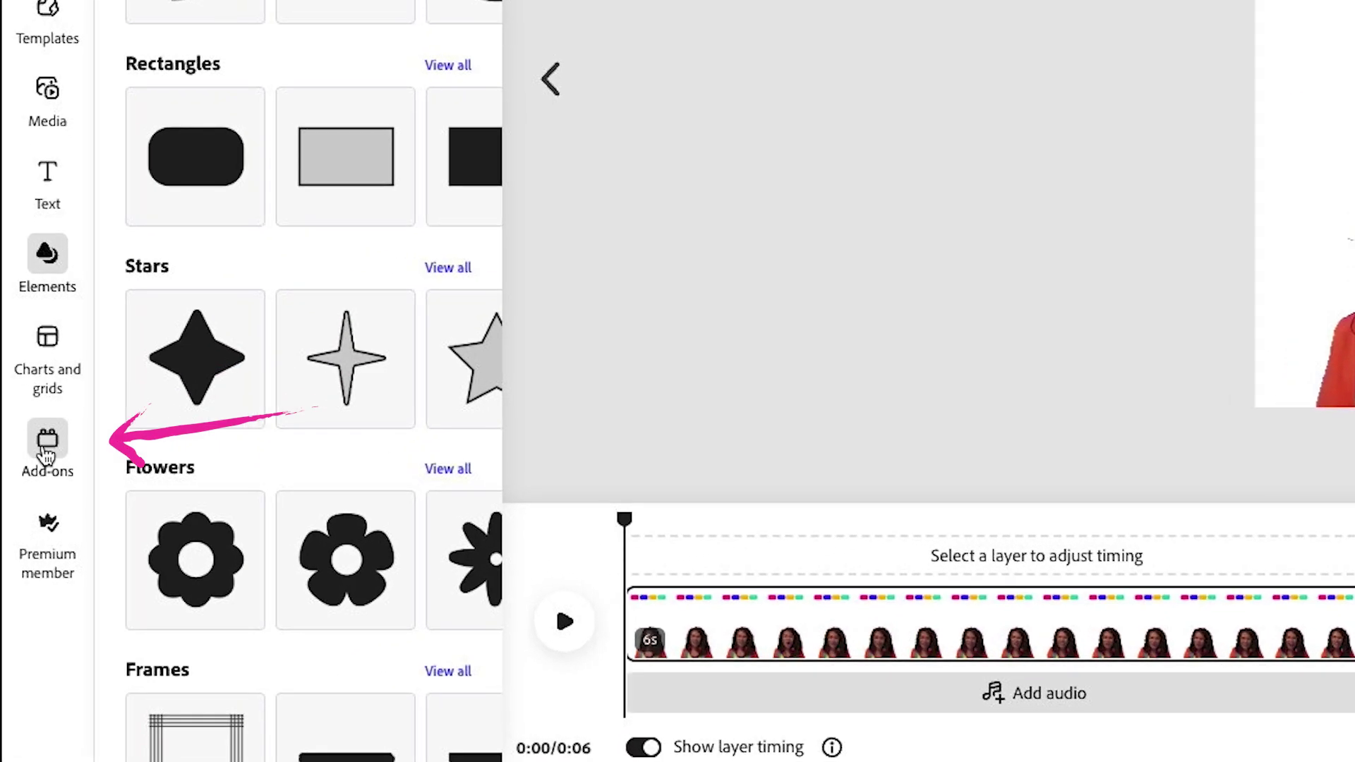
- Find the Video Backgrounds add-on with the search "video background" and open its Gradient generator
left_click(26, 577)
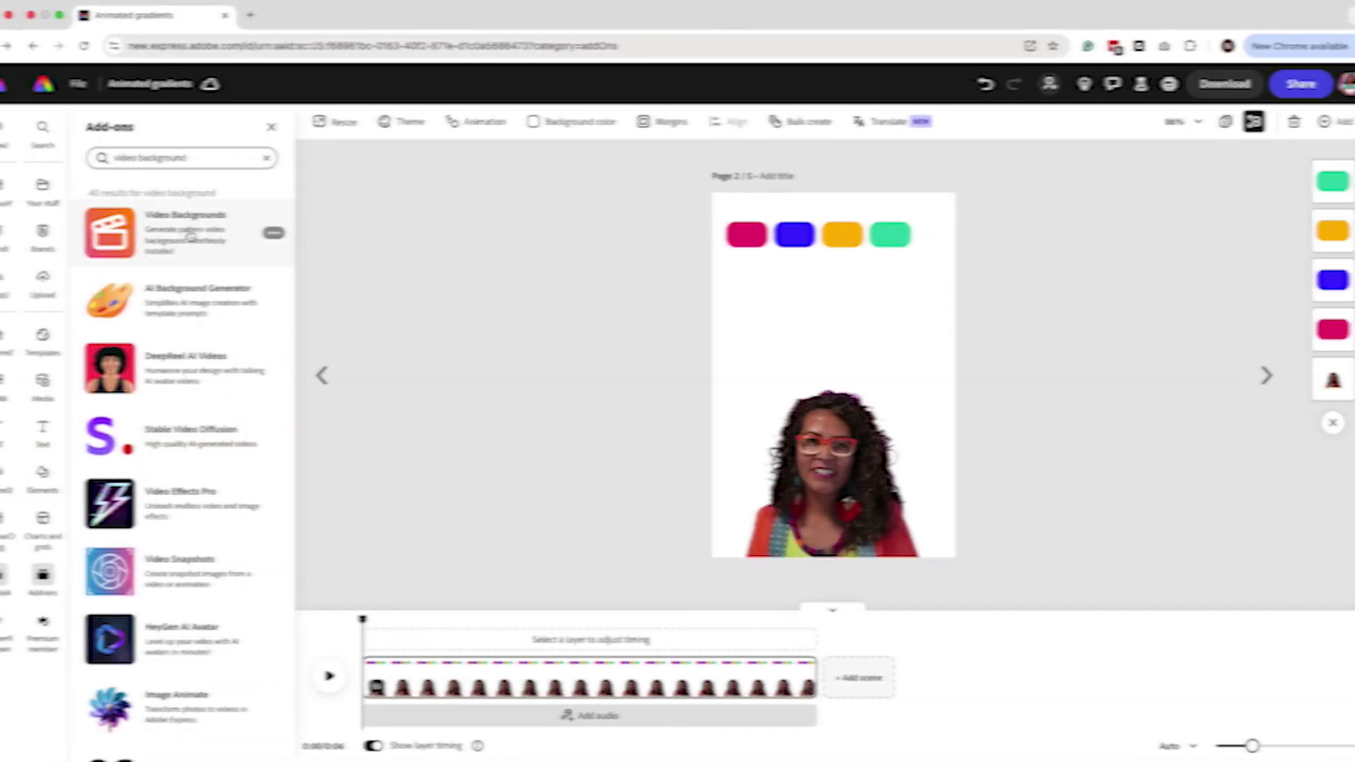
left_click(311, 331)
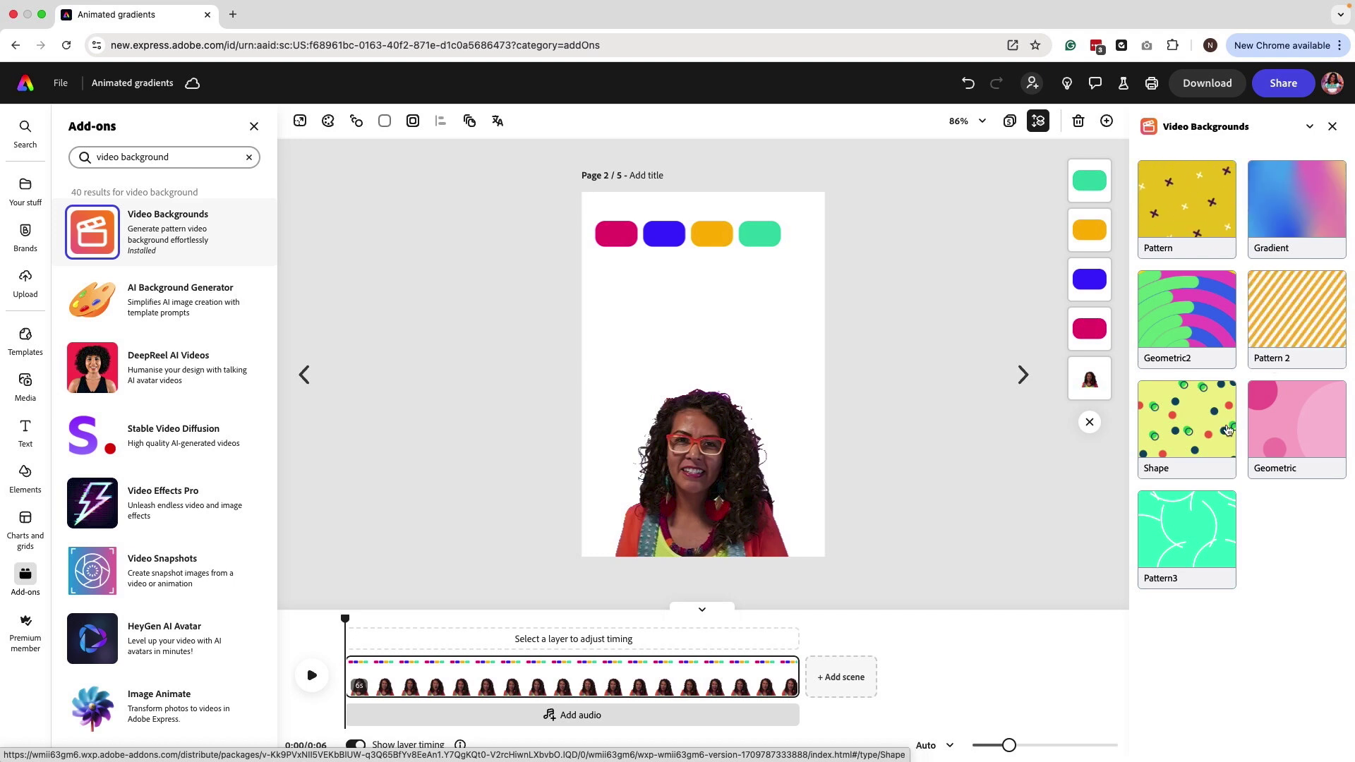
left_click(1302, 210)
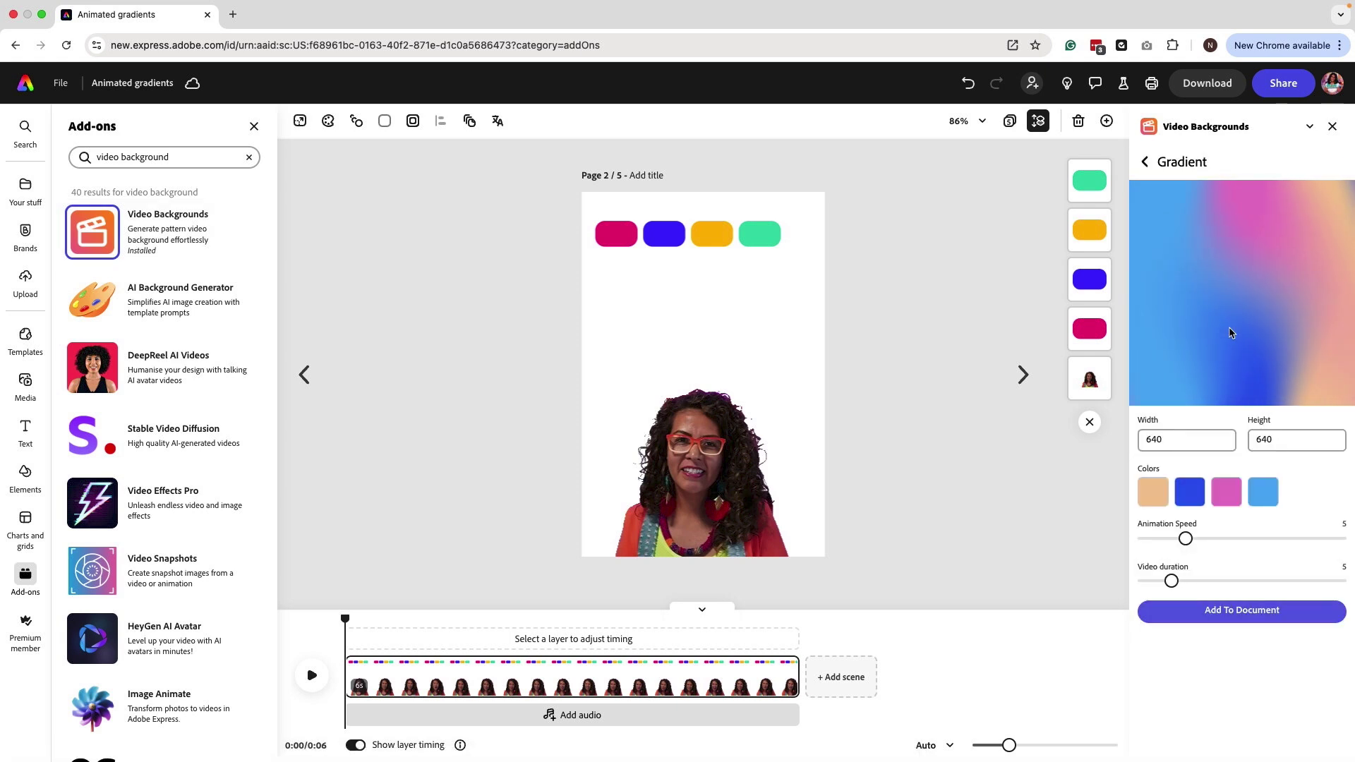
- Set the gradient's first two colors by sampling the yellow and the blue rounded rectangles on page 2
left_click(1151, 493)
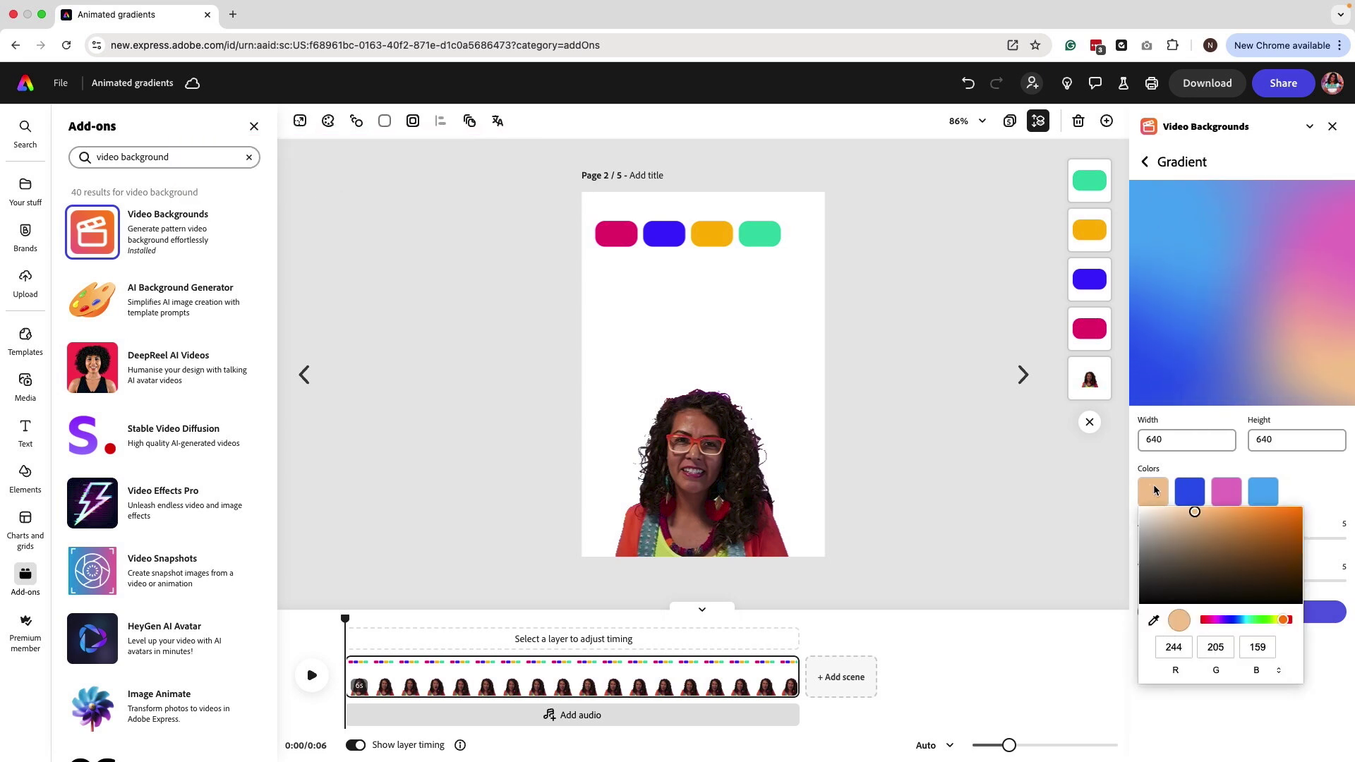
left_click(1154, 620)
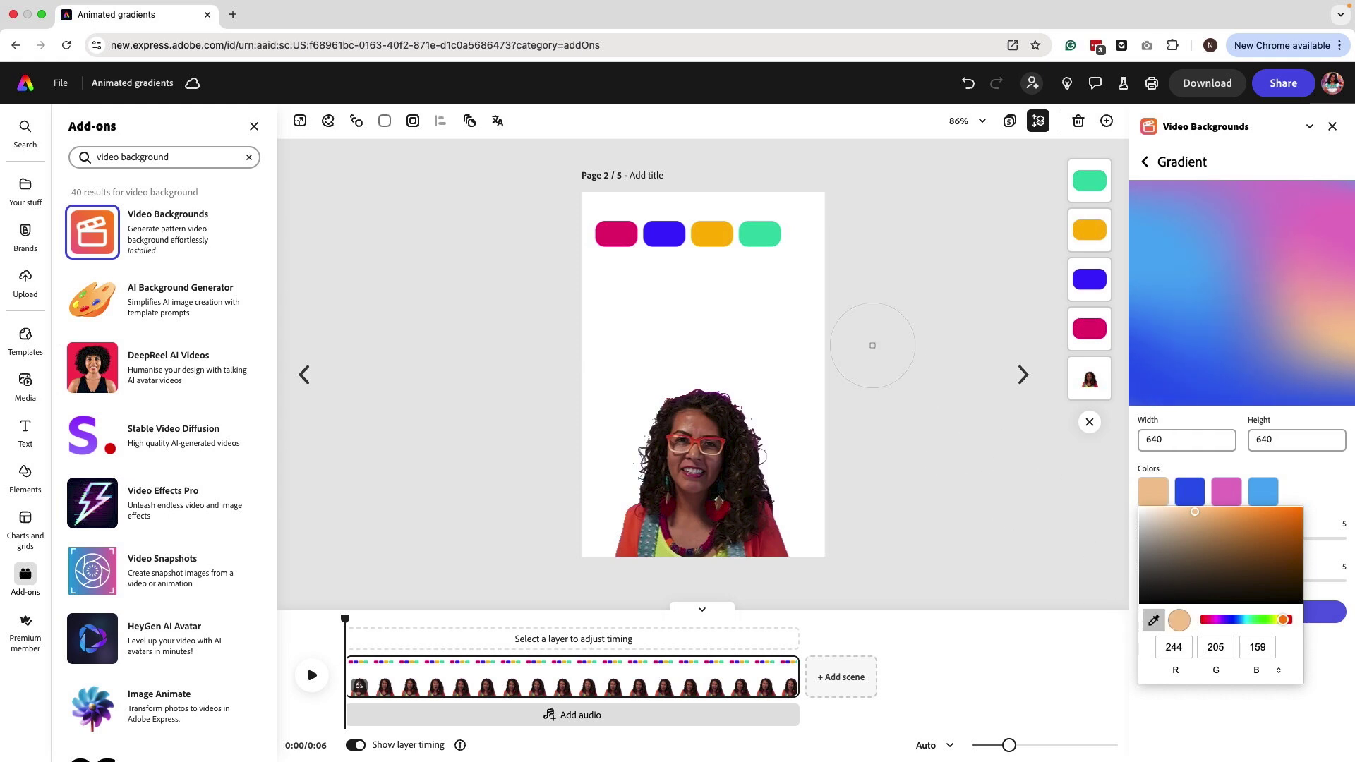
left_click(717, 233)
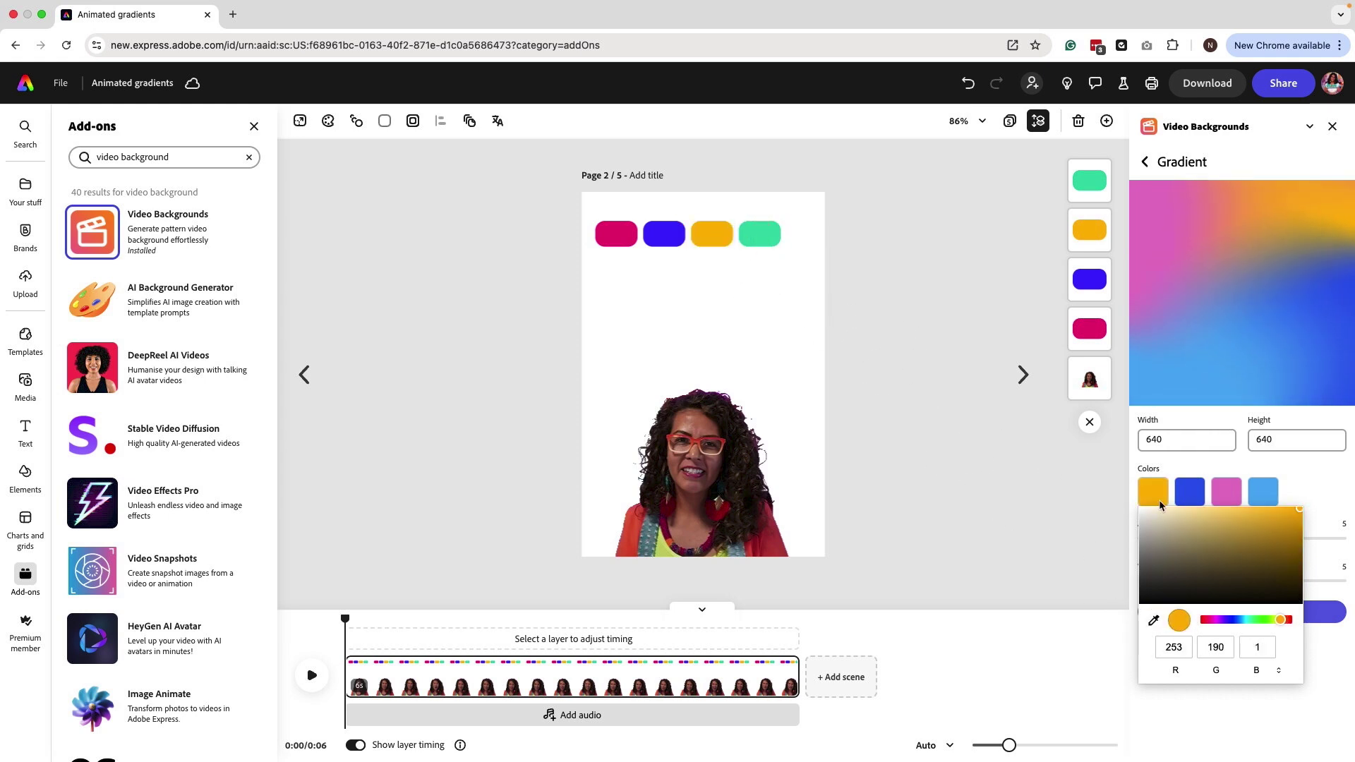
left_click(1200, 475)
left_click(1190, 492)
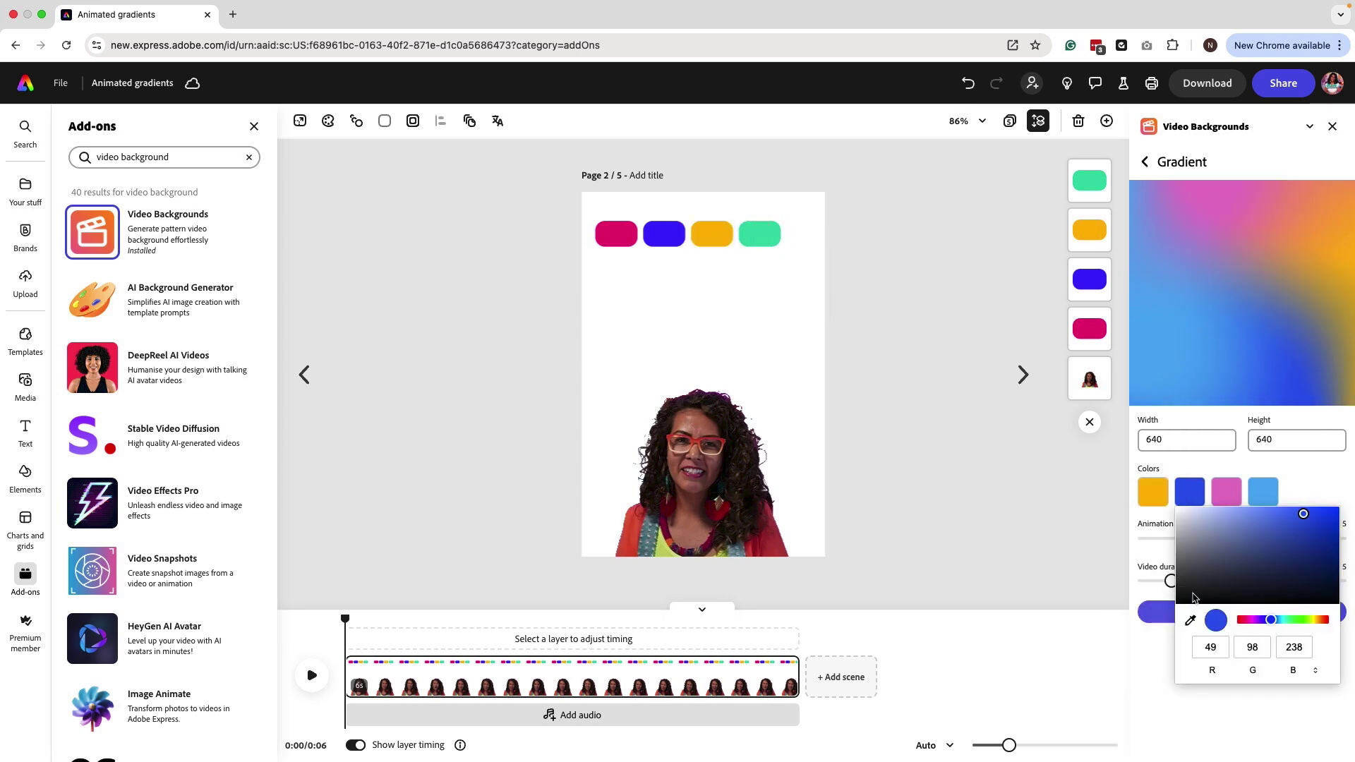
left_click(1191, 620)
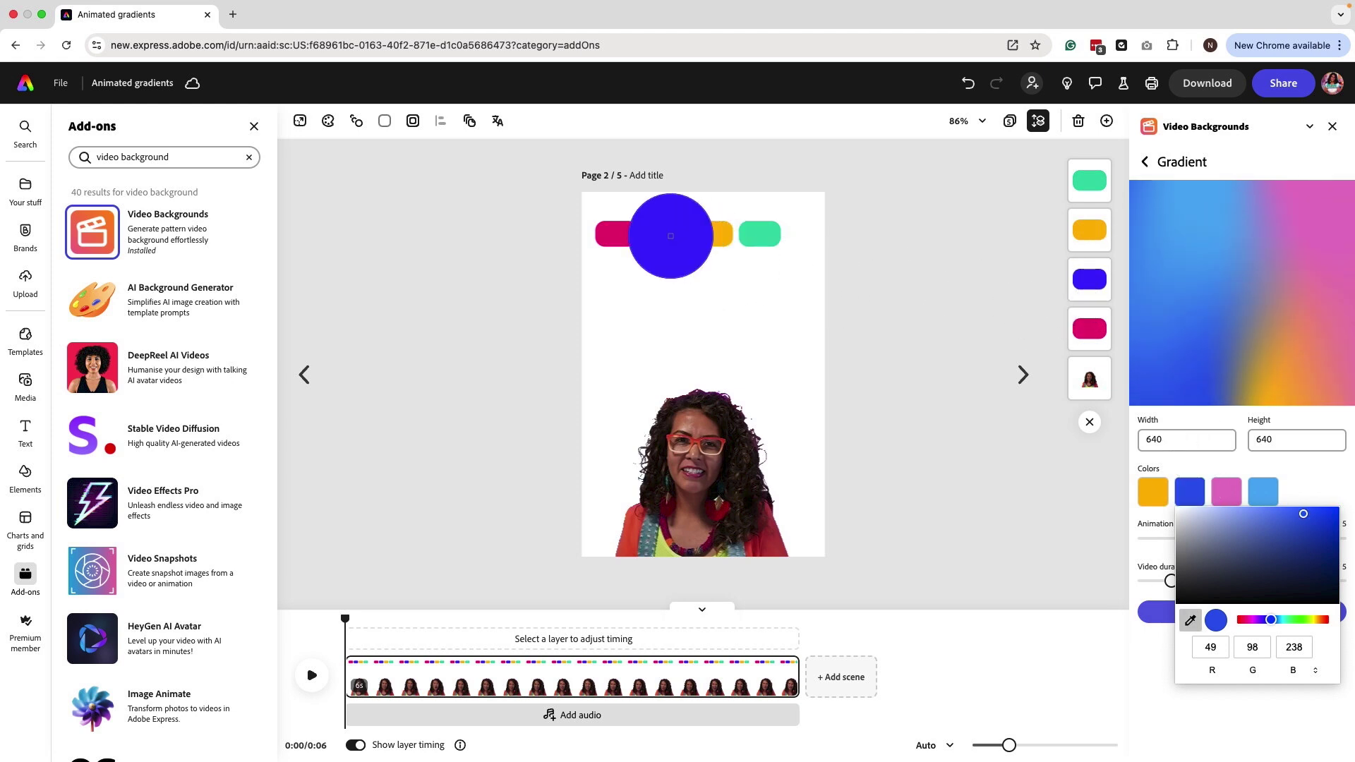
left_click(664, 234)
left_click(1237, 471)
- Set the gradient's third and fourth colors by sampling the magenta and the green rounded rectangles on the page
left_click(1226, 492)
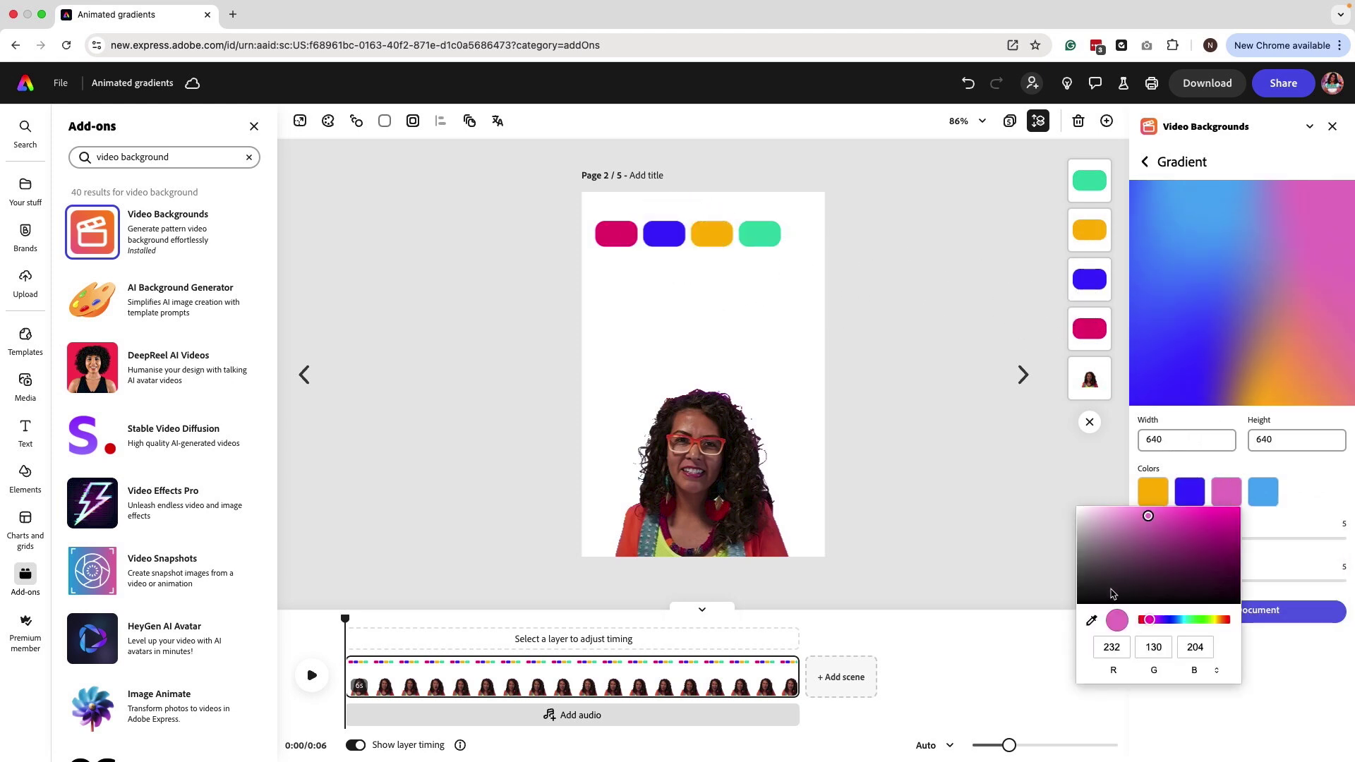
left_click(1092, 620)
left_click(616, 233)
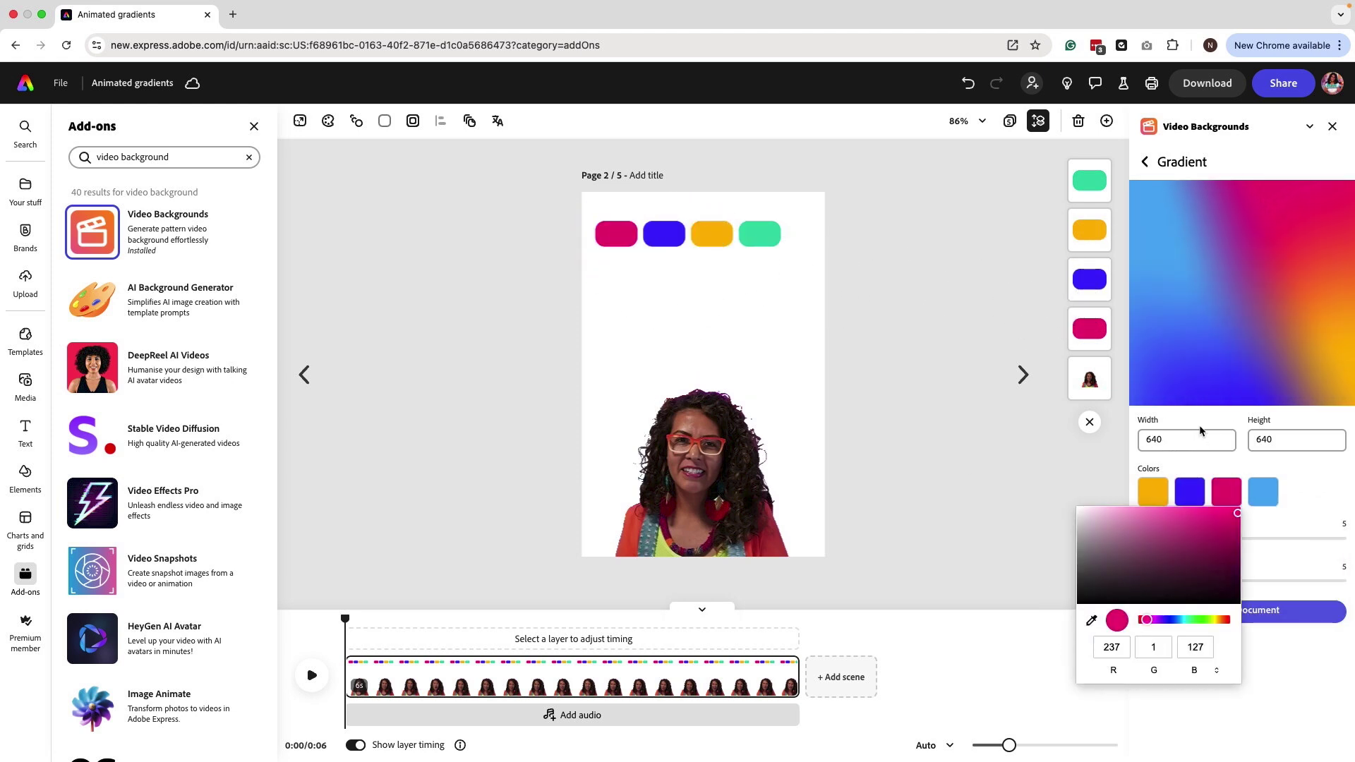
left_click(1257, 469)
left_click(1263, 492)
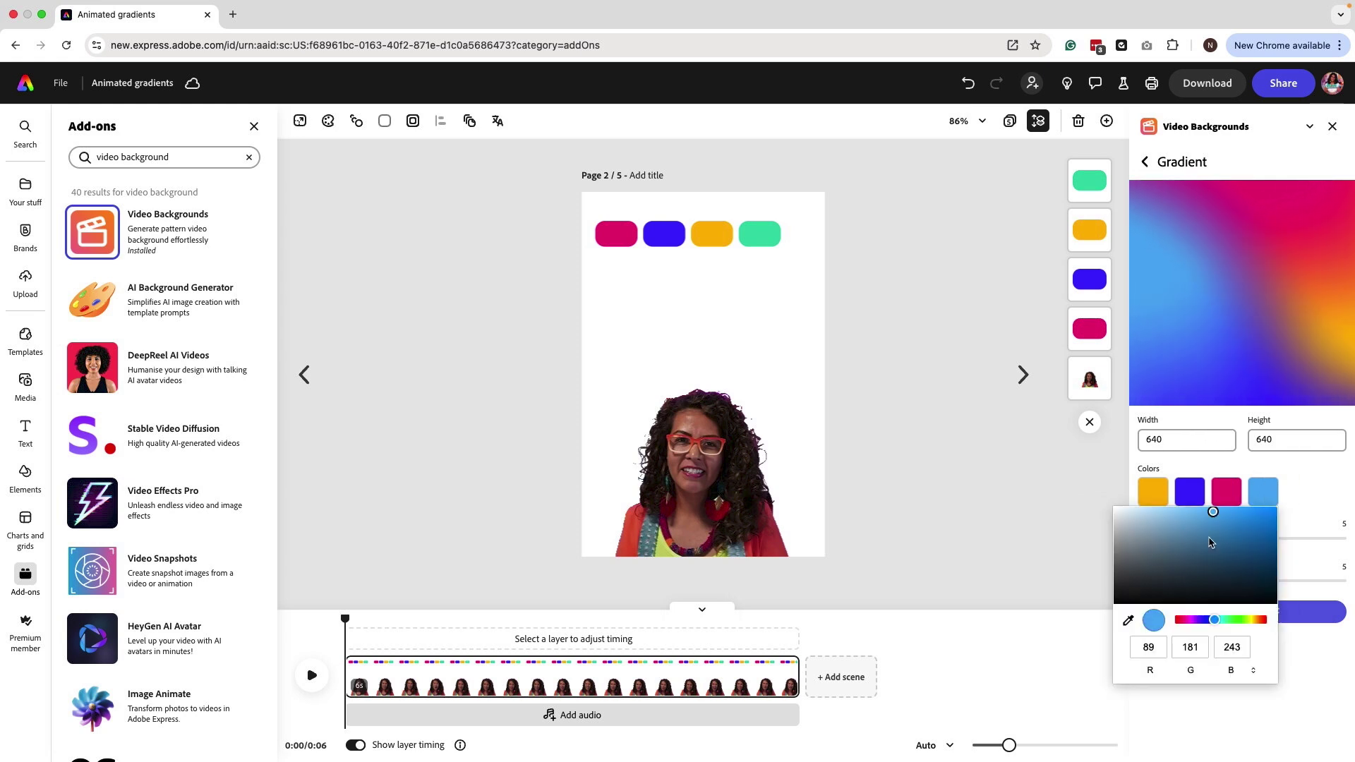
left_click(1129, 621)
left_click(759, 234)
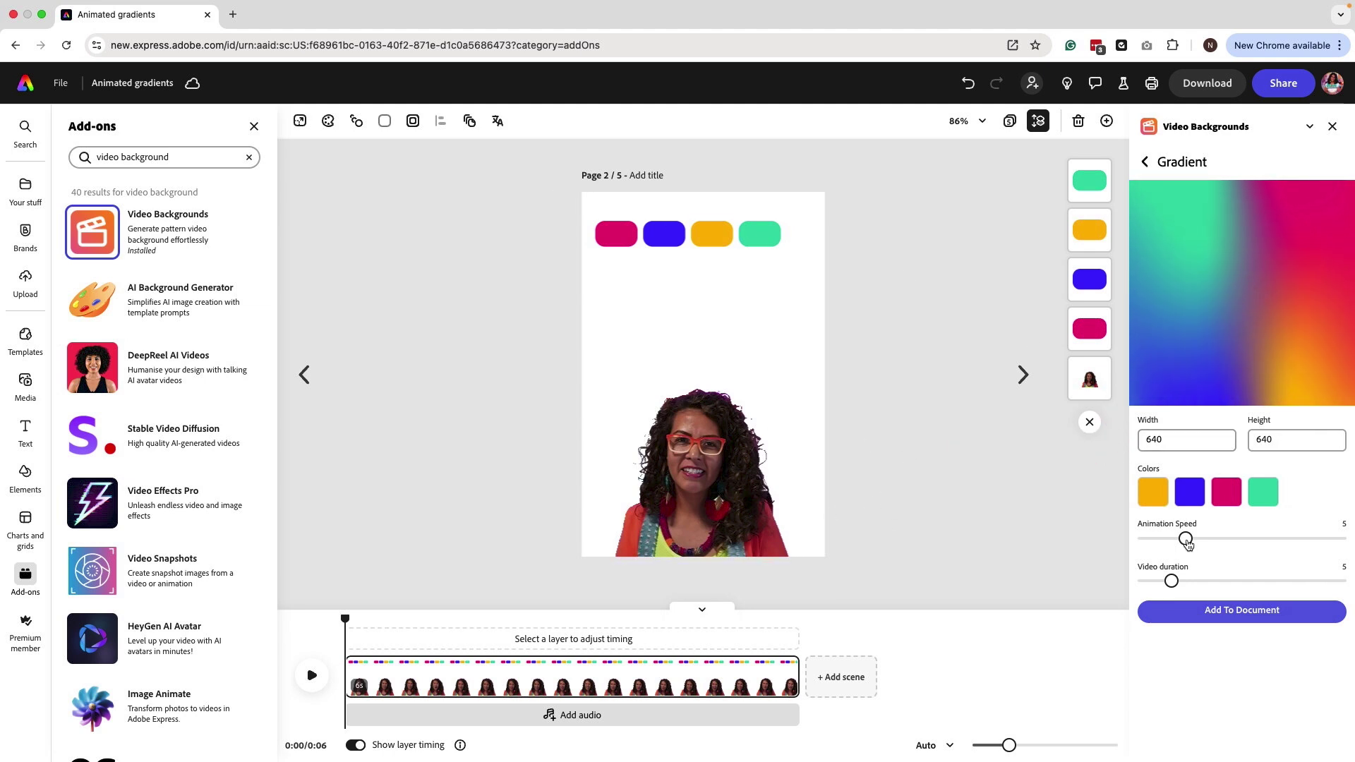
- Set the gradient's animation speed to 4 and video duration to 6, and add it to the document
left_click_drag(1187, 541, 1161, 542)
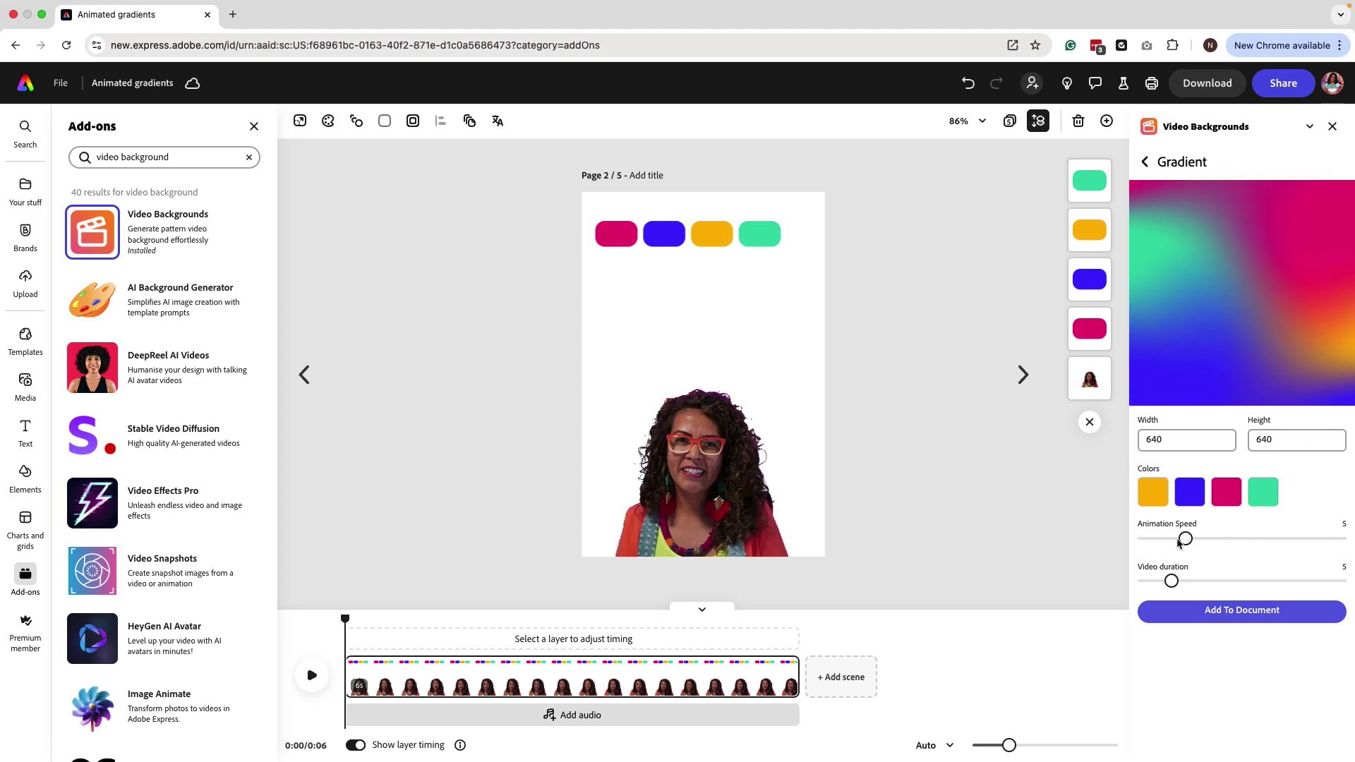
left_click(1178, 581)
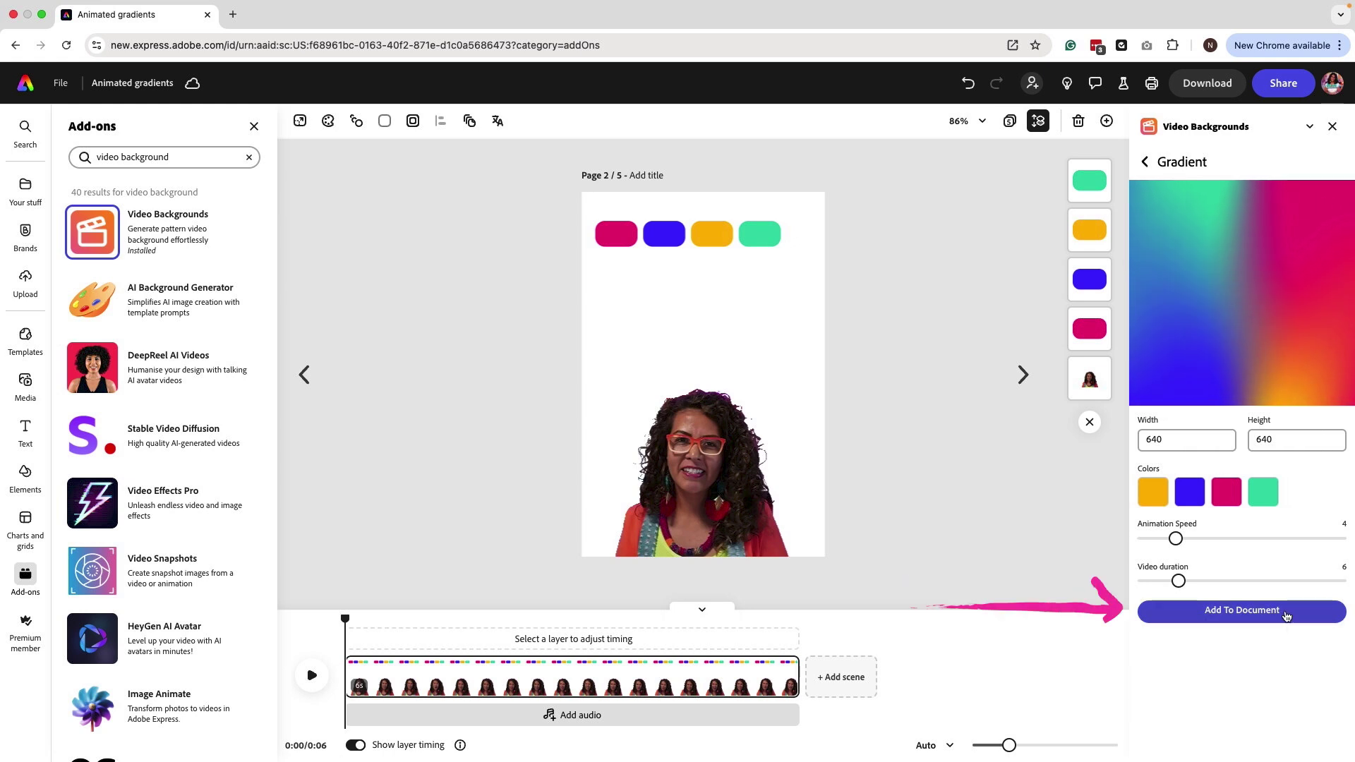
left_click(1157, 610)
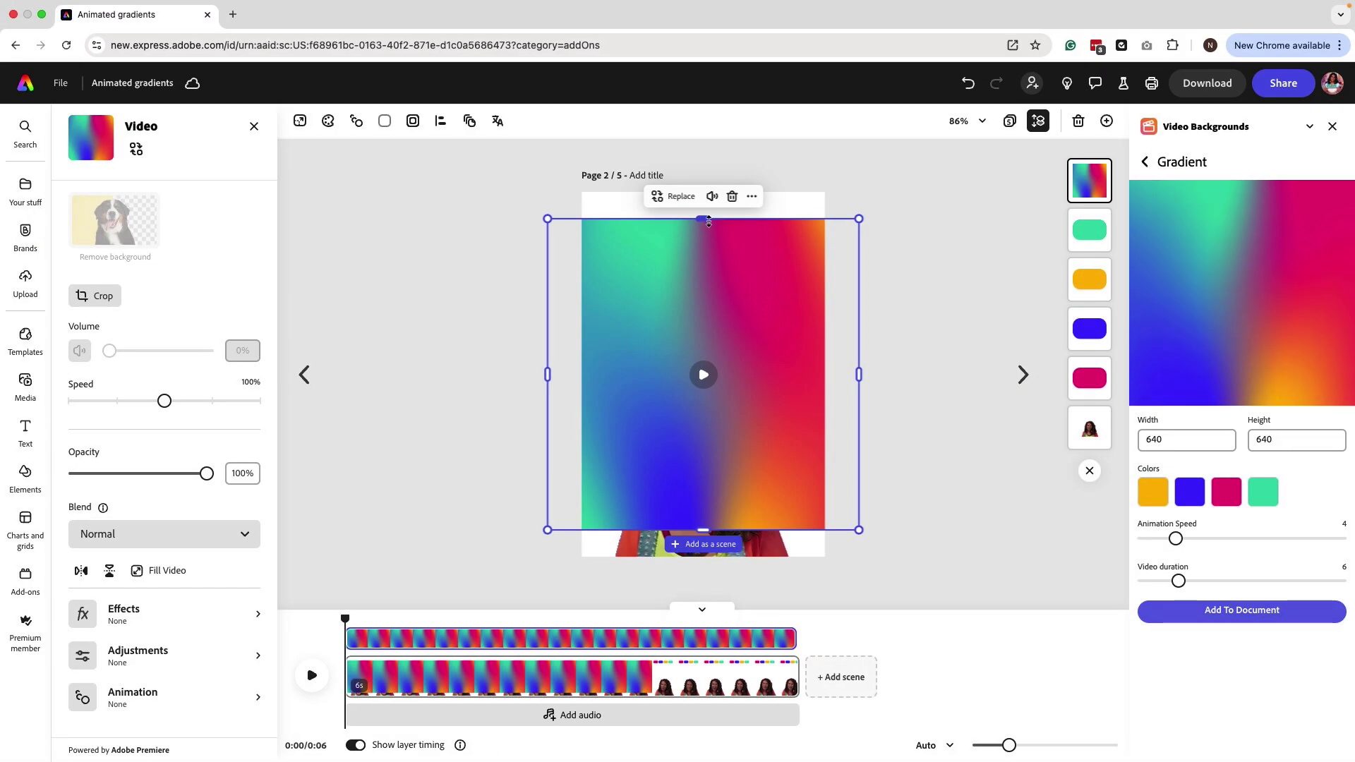
- Stretch the gradient video past the page's upper and lower edges and move its layer beneath all others
left_click_drag(704, 222, 704, 182)
left_click_drag(704, 531, 703, 570)
left_click_drag(1087, 180, 1089, 427)
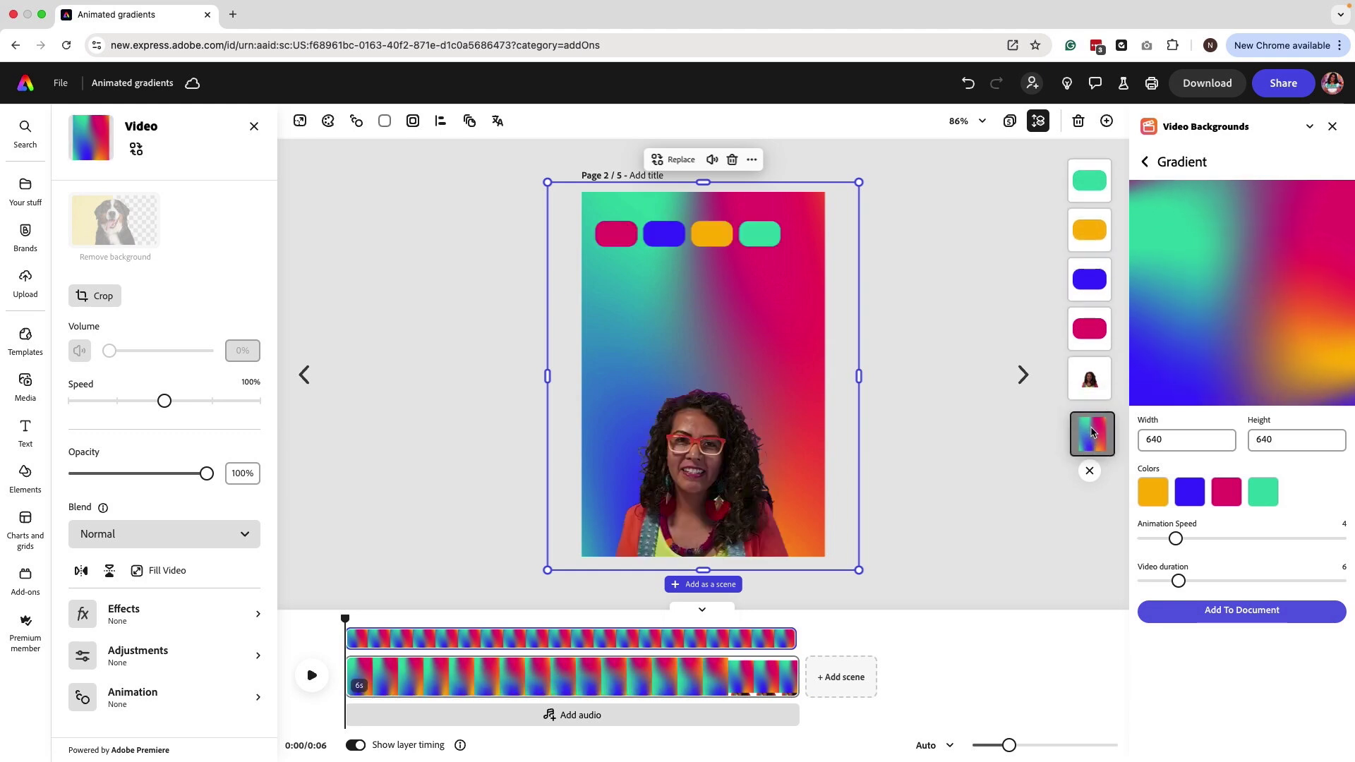
- Delete the four colored rounded rectangles from page 2
left_click(960, 268)
left_click_drag(911, 231, 621, 239)
key("Delete")
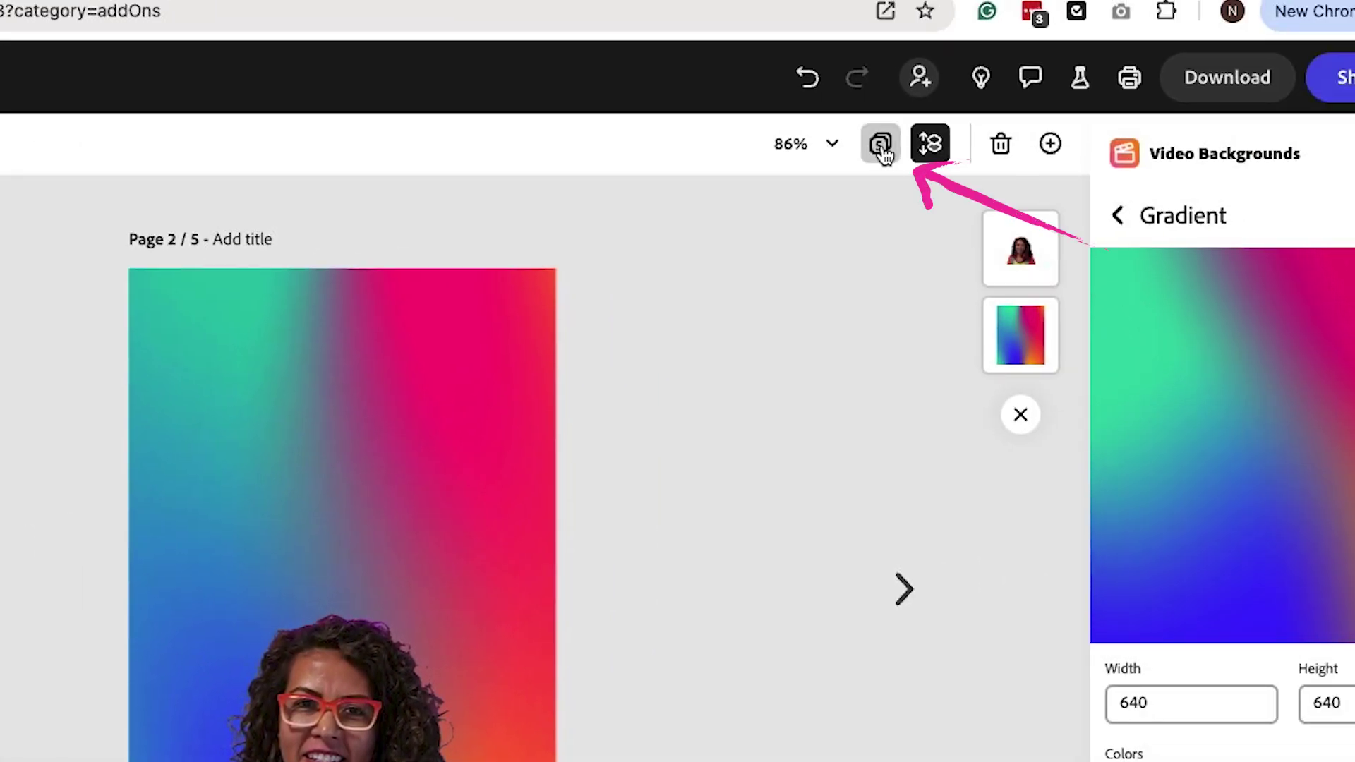
- Open page 1 from the overview of all pages and select its title box group and heading text
left_click(881, 147)
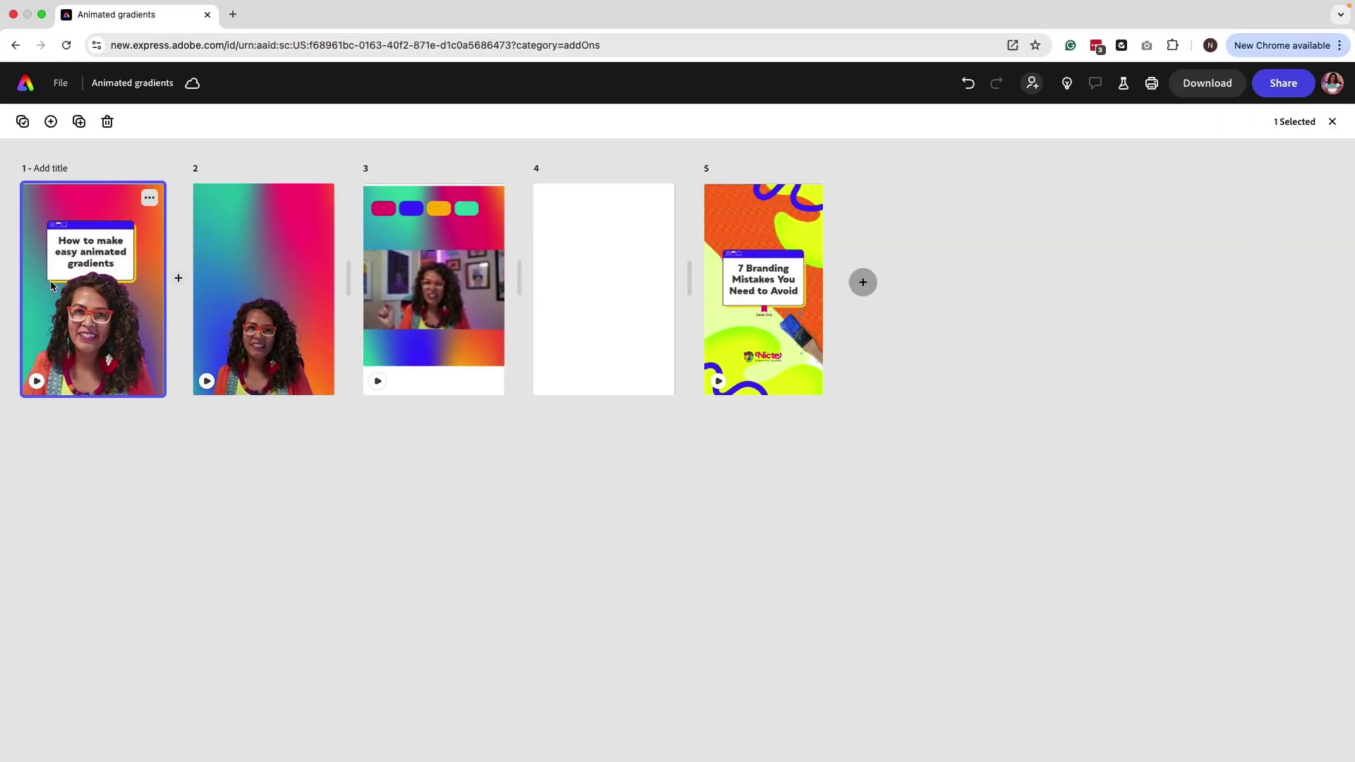
double_click(85, 285)
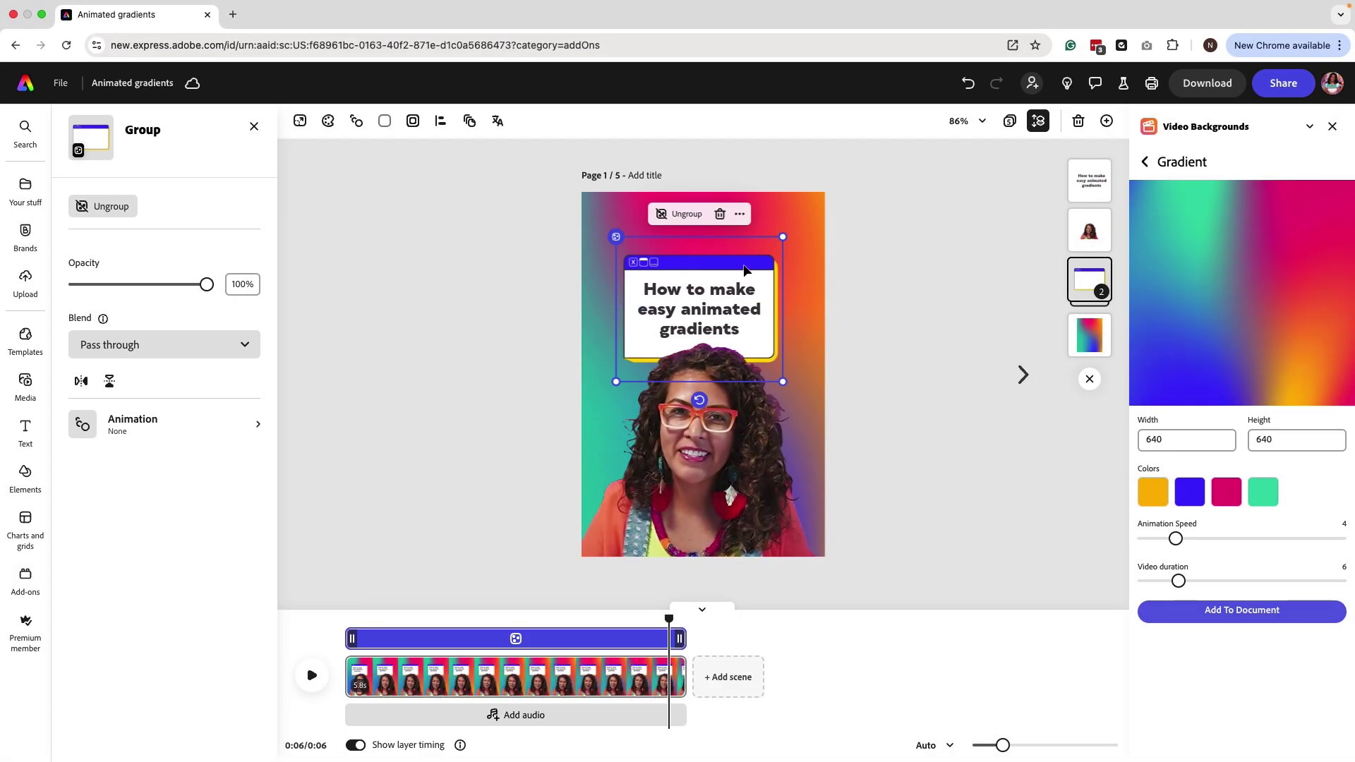
left_click(727, 308)
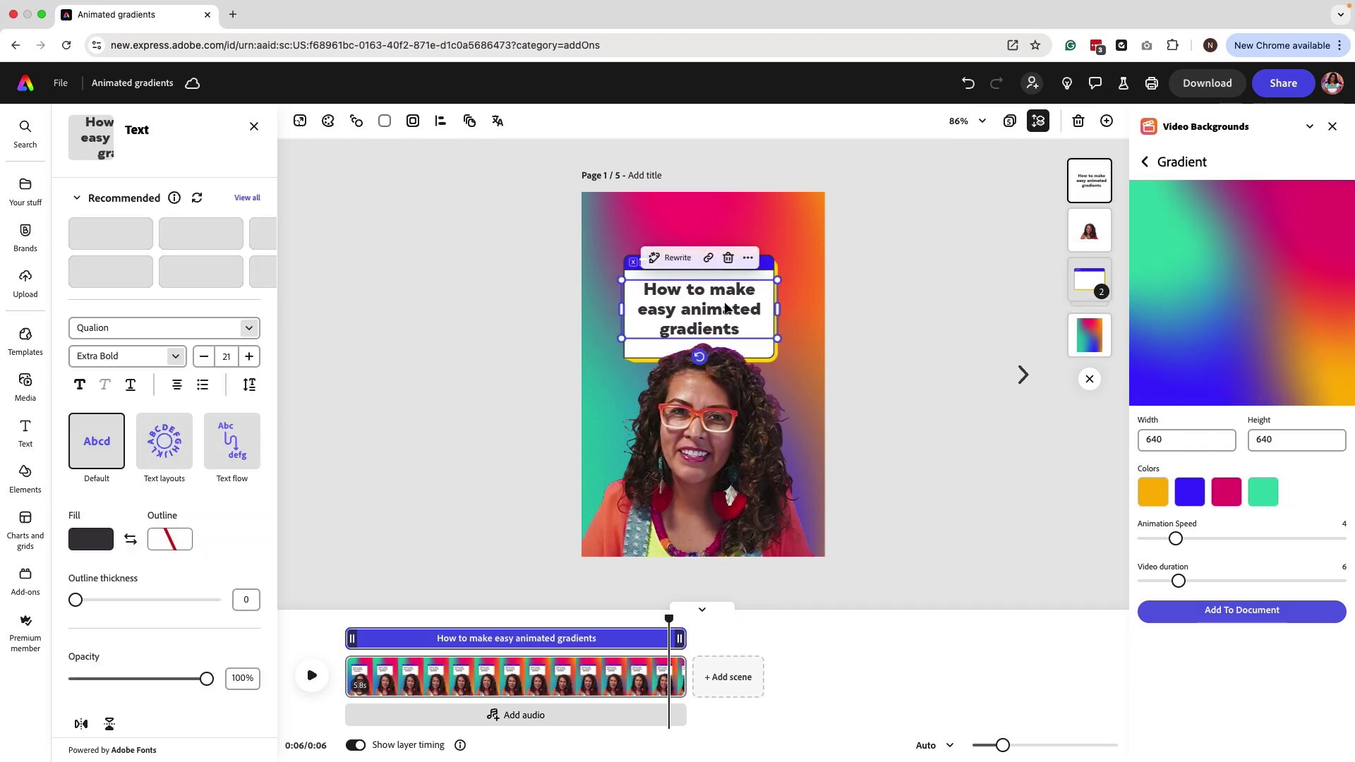